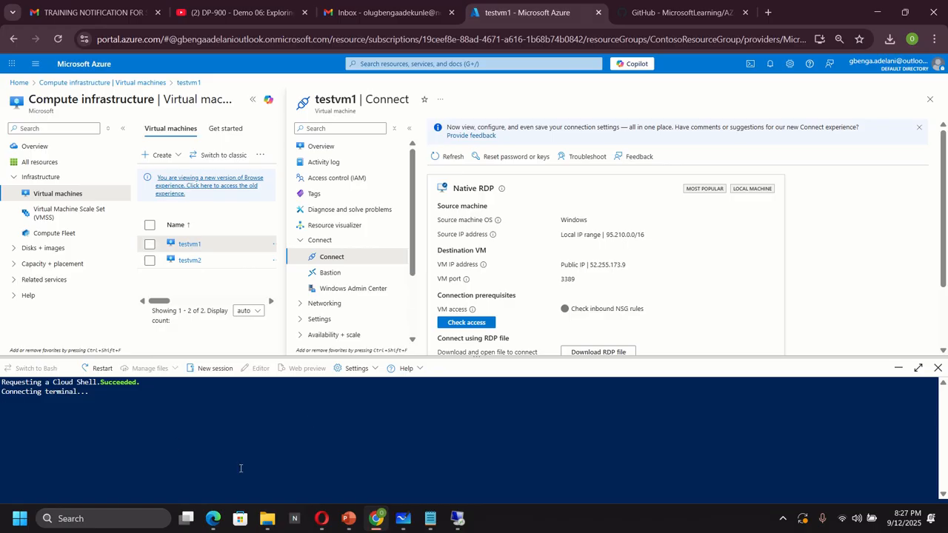
# Open the ManufacturingVMazuredeploy template from the downloaded AZ-700 course's Allfiles\Exercises\M01 folder
pyautogui.click(268, 518)
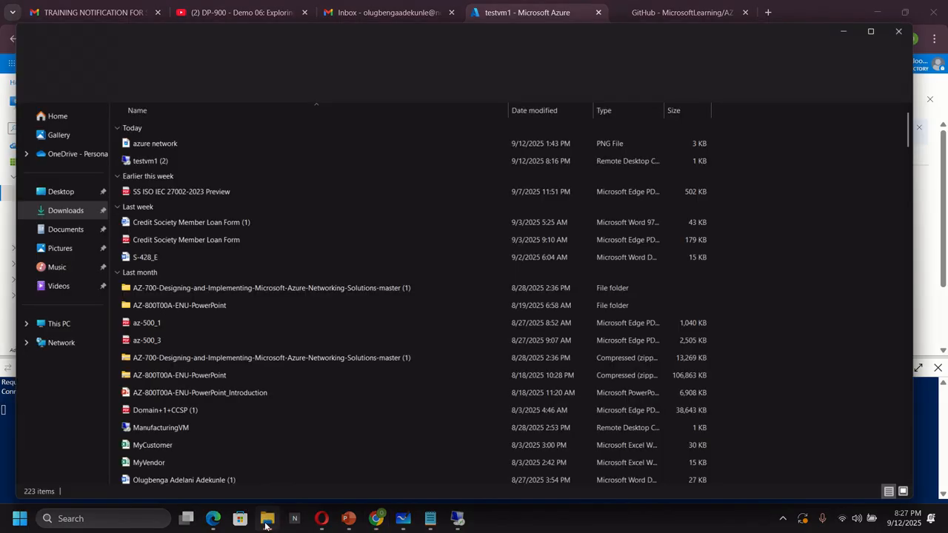
pyautogui.click(57, 197)
pyautogui.doubleClick(194, 281)
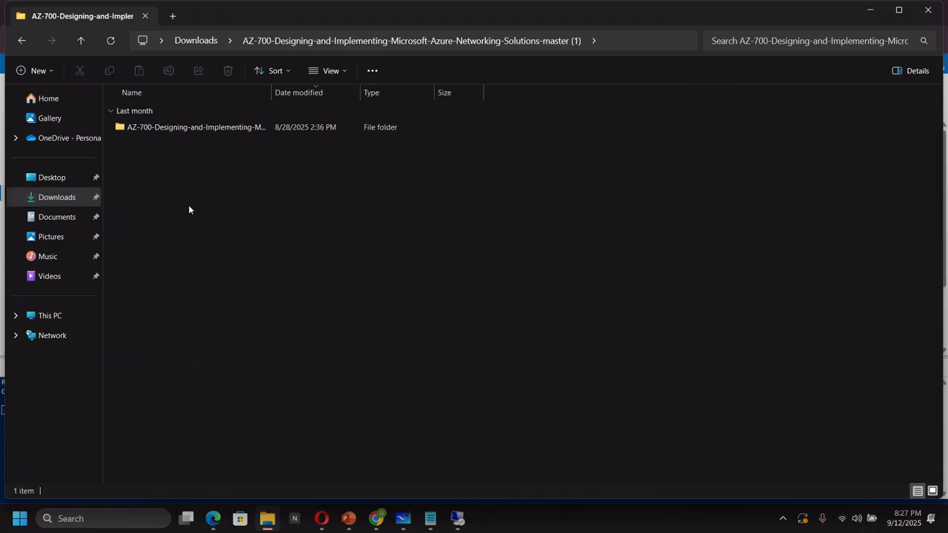
pyautogui.doubleClick(182, 126)
pyautogui.doubleClick(142, 255)
pyautogui.doubleClick(153, 126)
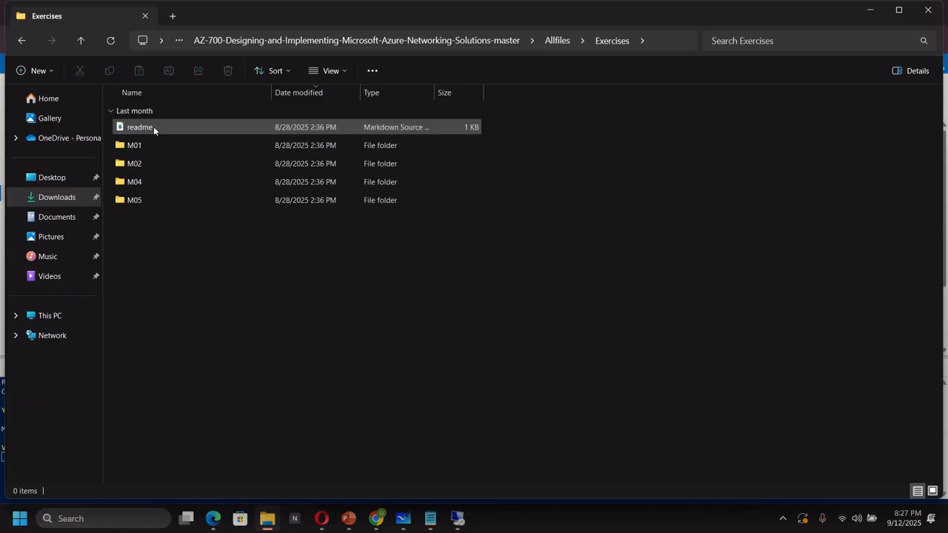
pyautogui.click(144, 146)
pyautogui.doubleClick(143, 145)
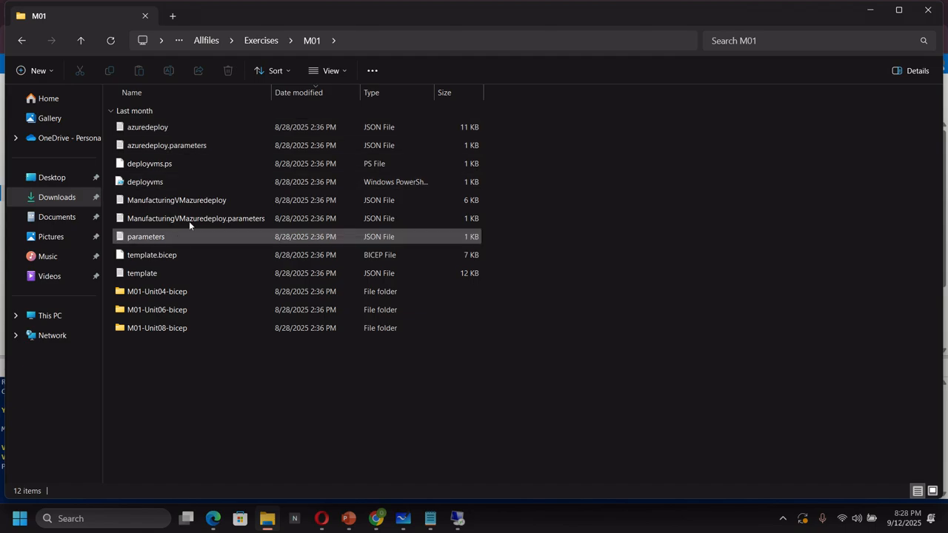
pyautogui.doubleClick(196, 200)
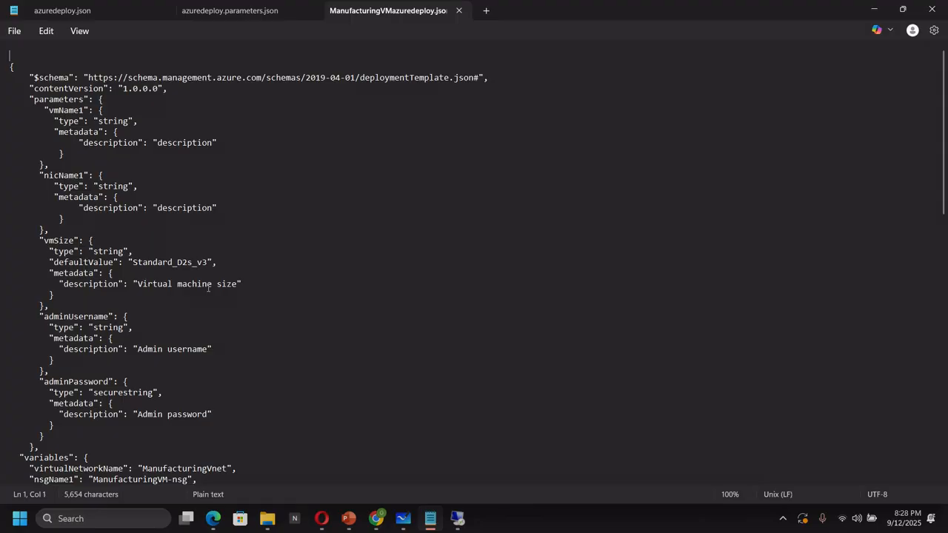
# Review the ManufacturingVMazuredeploy template and its parameters file, comparing the VM parameters and variables
pyautogui.scroll(-2, 208, 287)
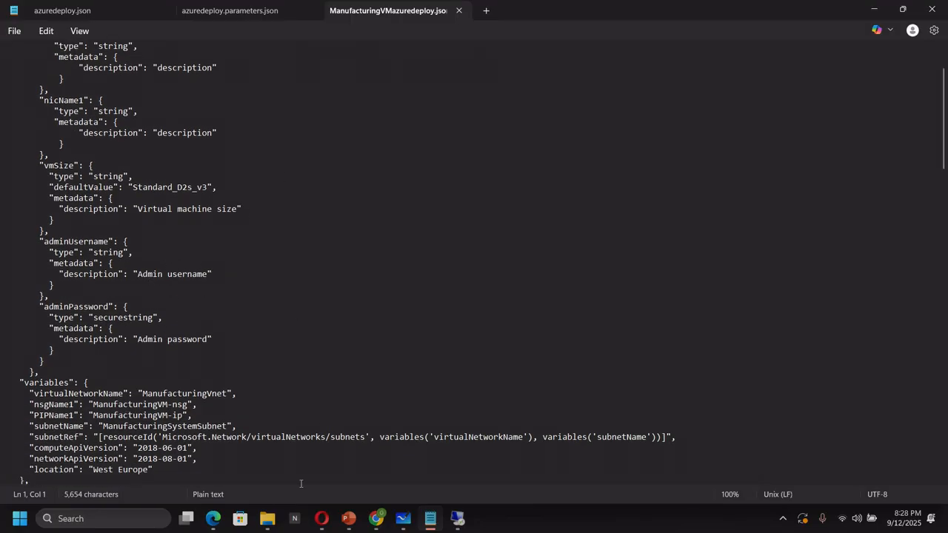
pyautogui.click(267, 518)
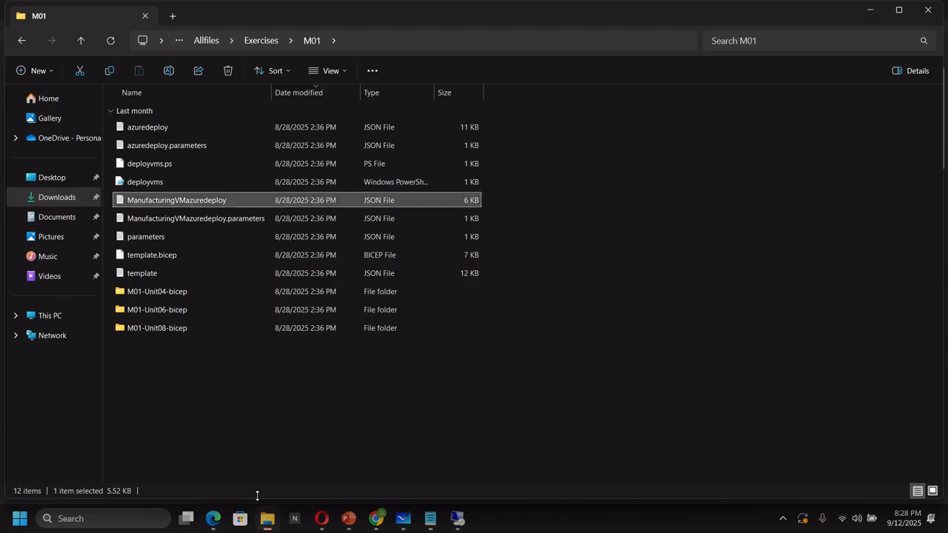
pyautogui.doubleClick(189, 219)
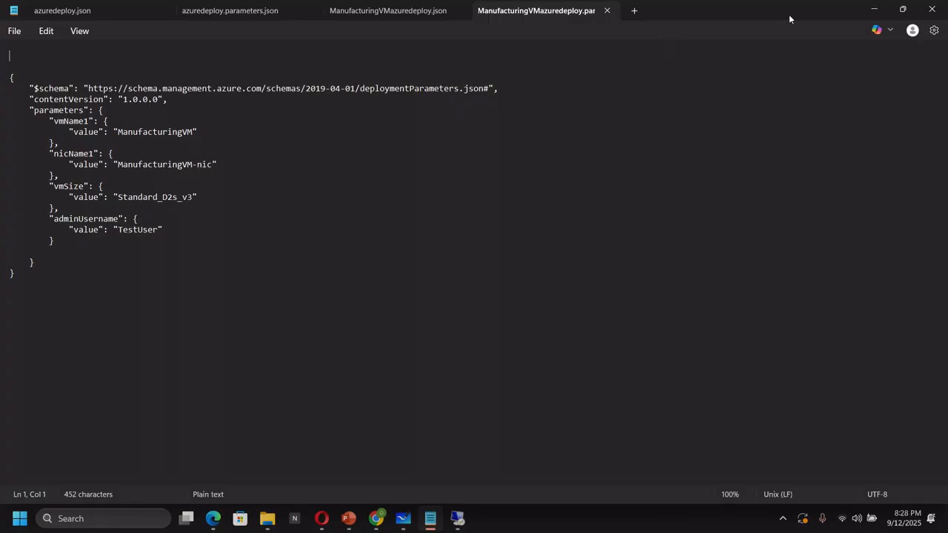
pyautogui.click(393, 10)
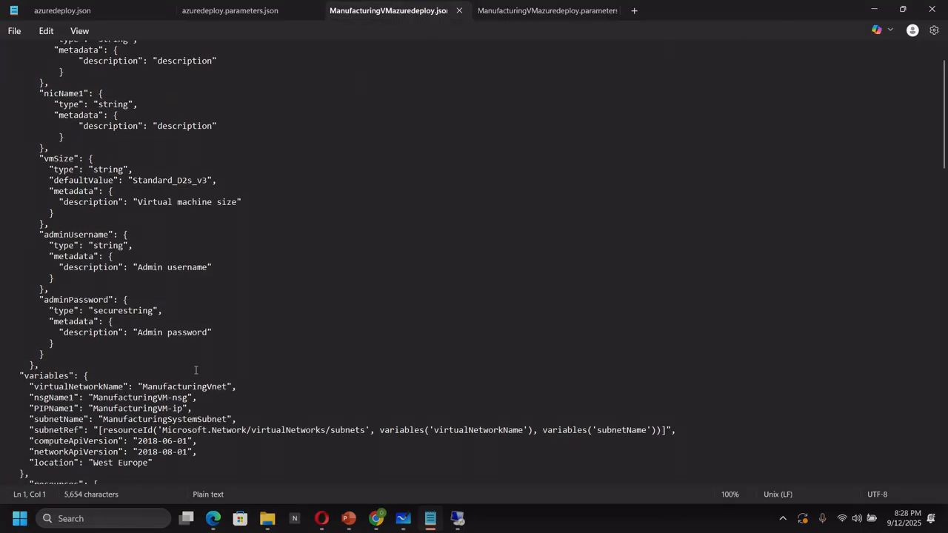
pyautogui.scroll(-3, 195, 370)
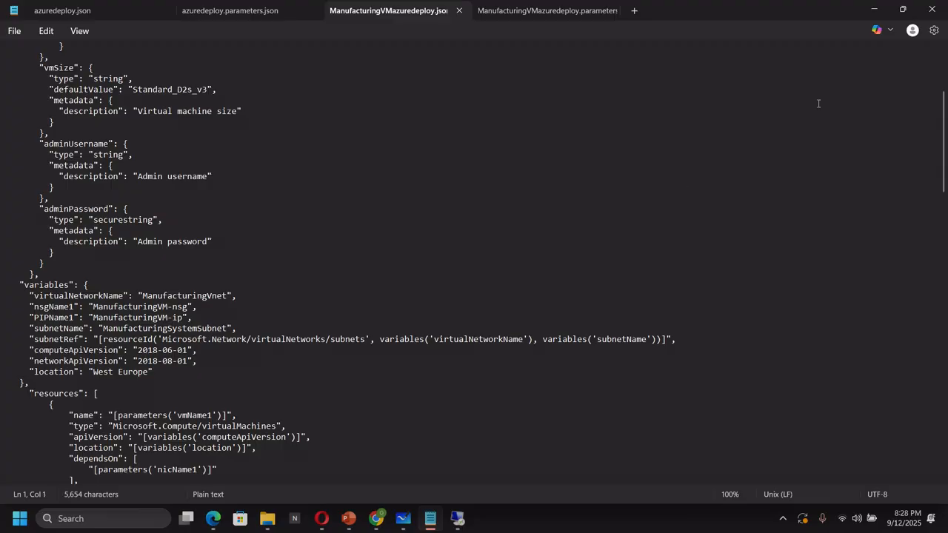
pyautogui.click(875, 10)
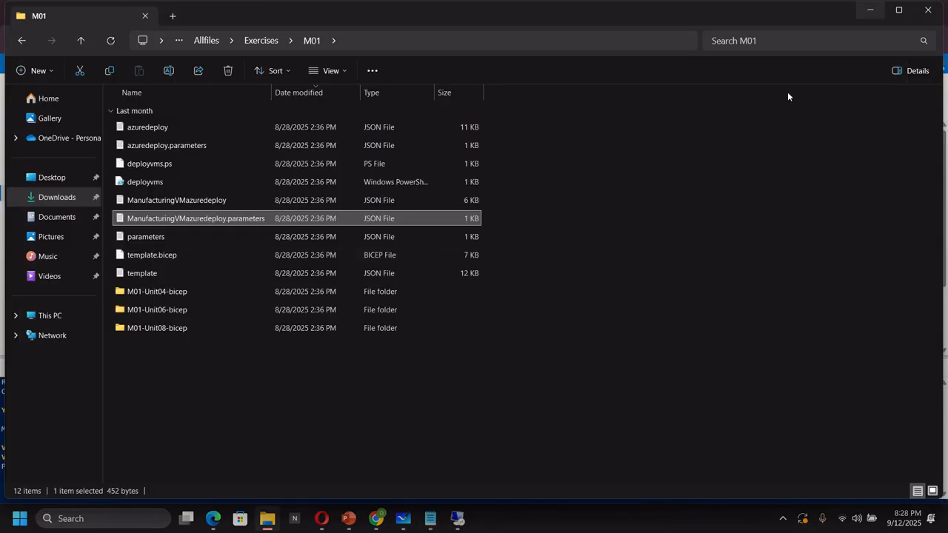
# Return to the Azure portal and switch Cloud Shell to the classic version
pyautogui.click(377, 518)
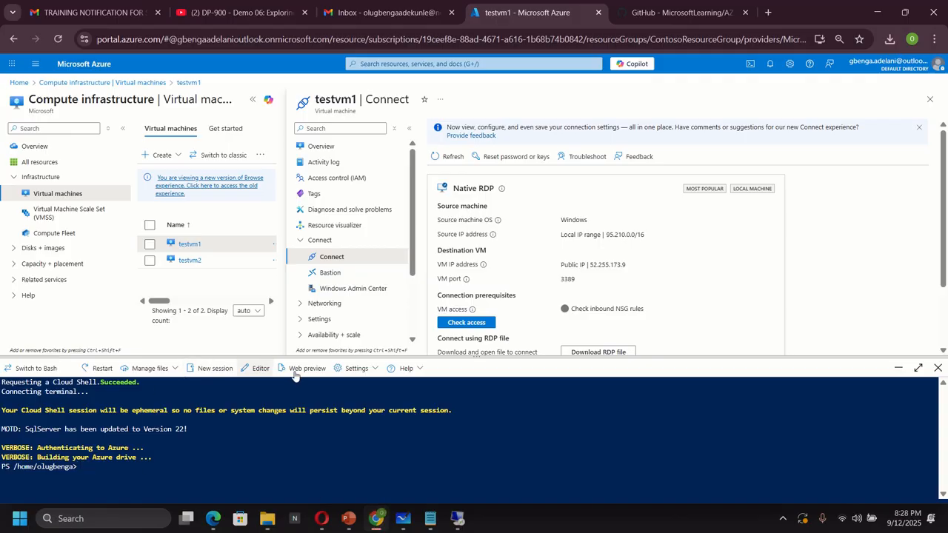
pyautogui.click(360, 369)
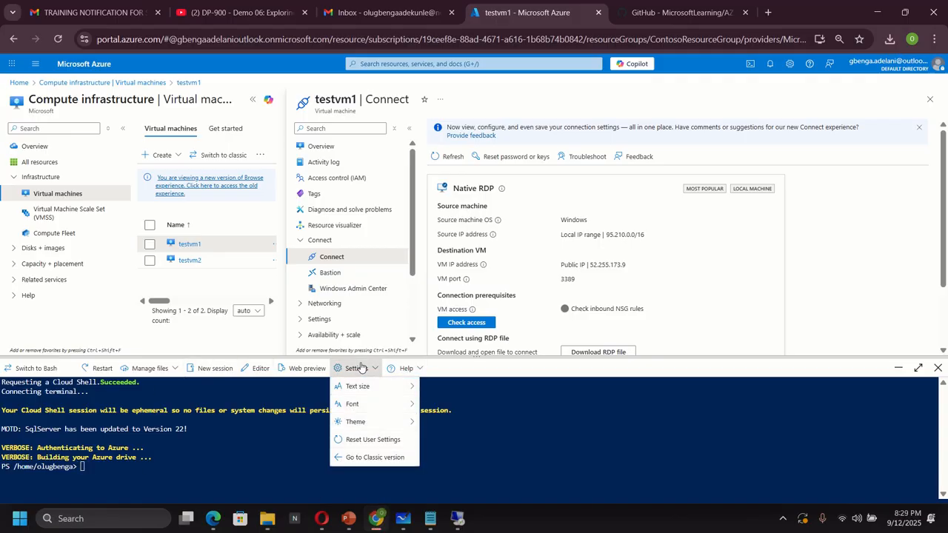
pyautogui.click(367, 456)
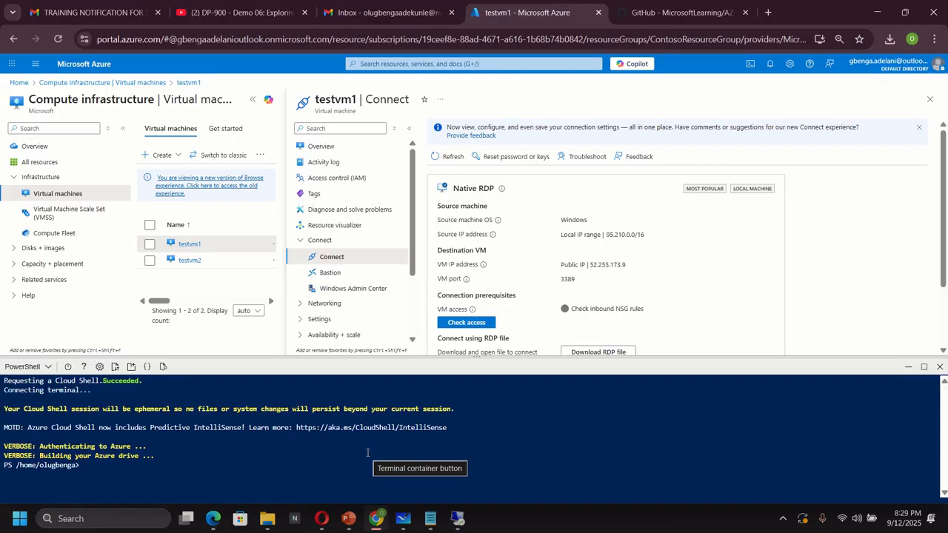
# Upload ManufacturingVMazuredeploy.json from the M01 folder to Cloud Shell
pyautogui.click(115, 367)
pyautogui.click(131, 385)
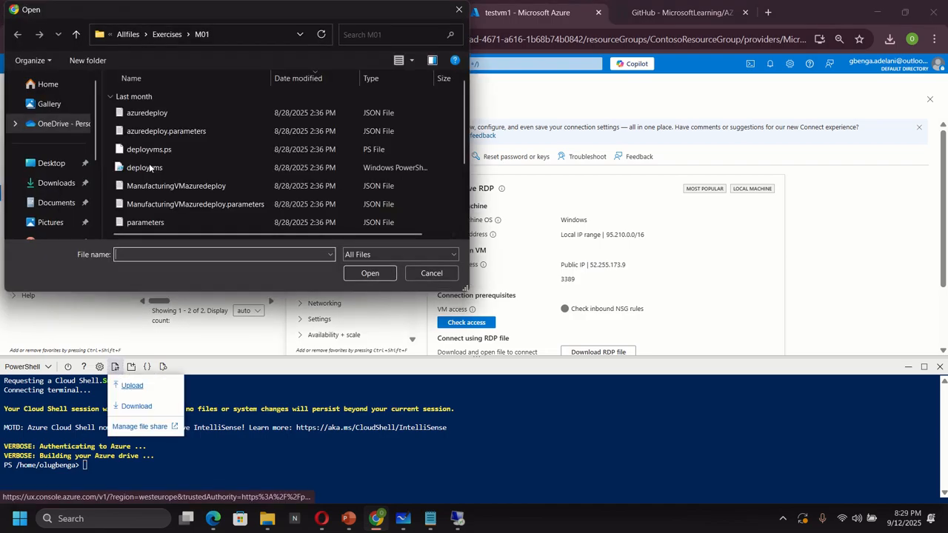
pyautogui.doubleClick(193, 189)
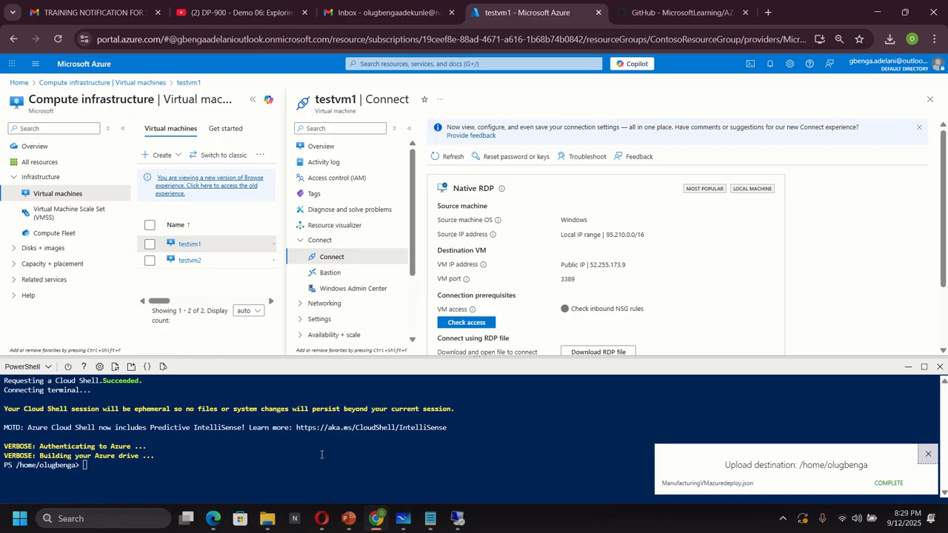
# Upload ManufacturingVMazuredeploy.parameters.json from the M01 folder to Cloud Shell
pyautogui.click(115, 368)
pyautogui.click(132, 386)
pyautogui.doubleClick(181, 206)
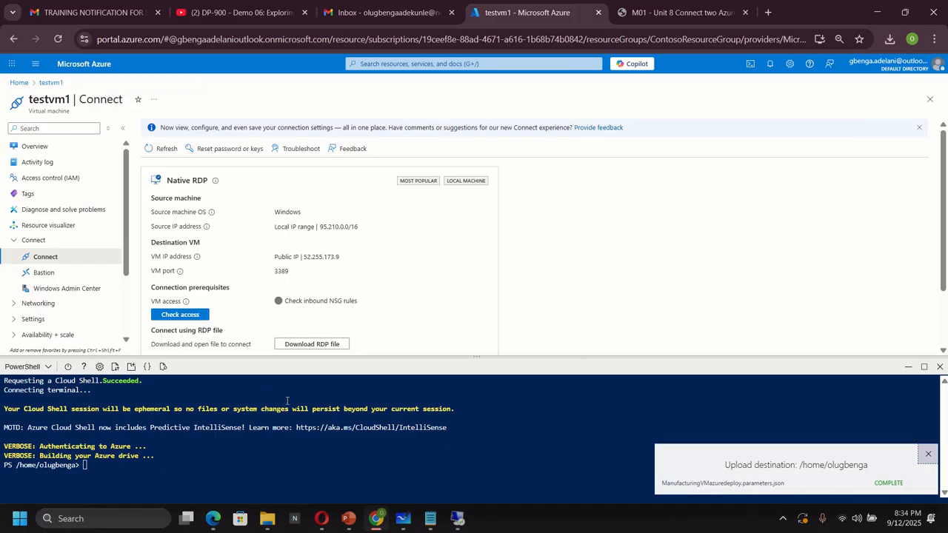
# Set the $RGName variable to "ContosoResourceGroup" in the Cloud Shell PowerShell session
pyautogui.rightClick(92, 466)
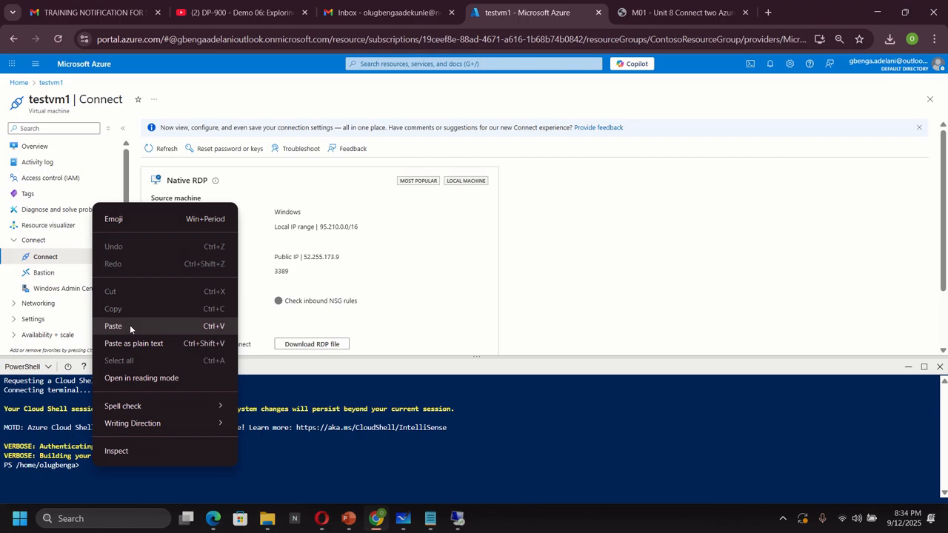
pyautogui.click(130, 328)
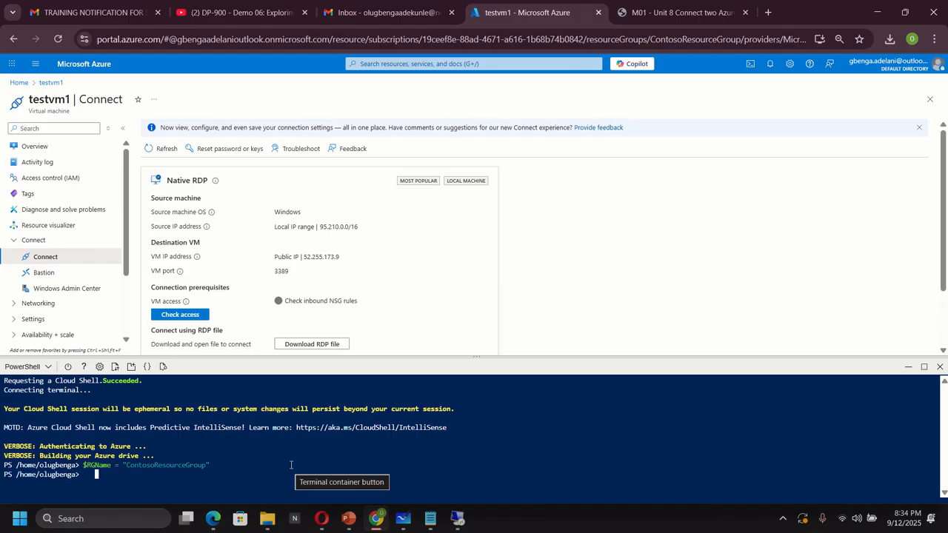
pyautogui.press('Return')
# Run New-AzResourceGroupDeployment with $RGName, template ManufacturingVMazuredeploy.json and parameter file ManufacturingVMazuredeploy.parameters.json
pyautogui.write('New-AzResourceGroupDeployment -ResourceGroupName $RGName -TemplateFile ManufacturingVMazuredeploy.json -TemplateParameterFile ManufacturingVMazuredeploy.param')
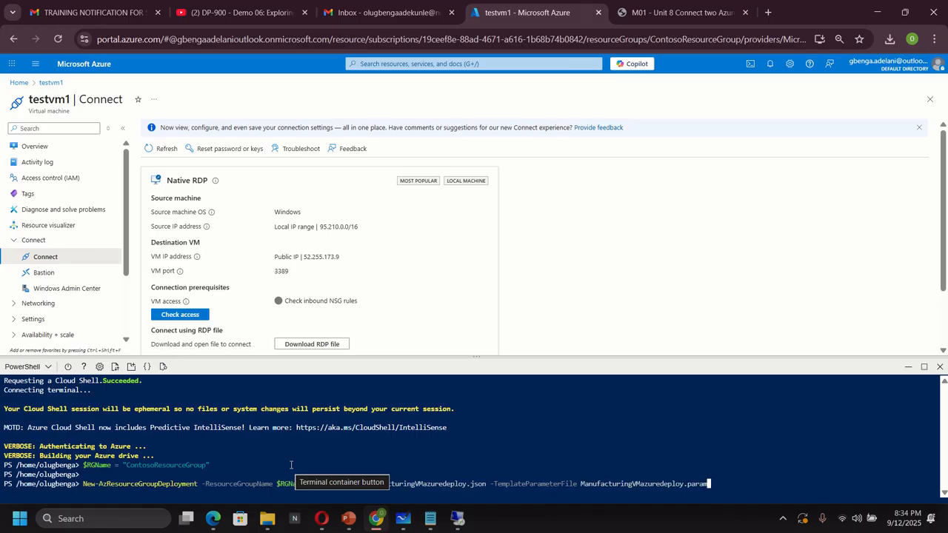
pyautogui.write('eters.')
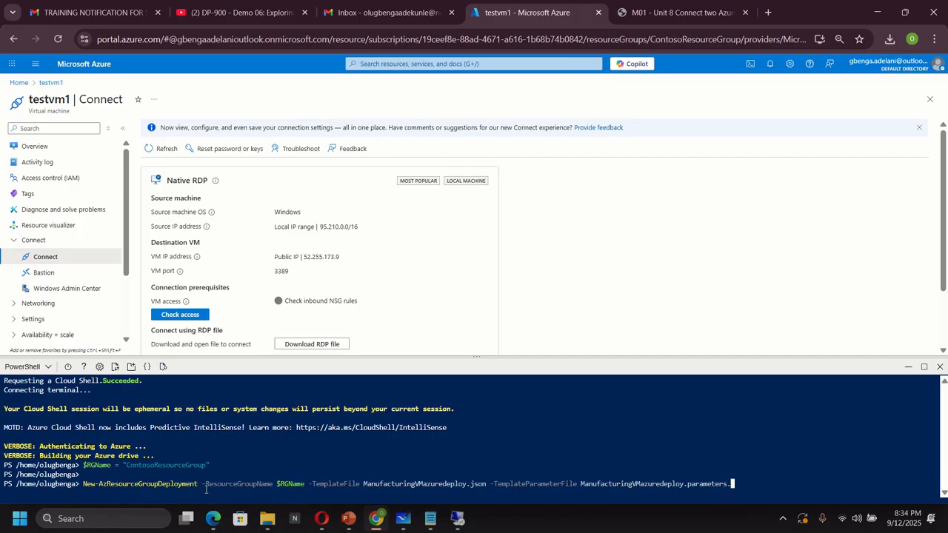
pyautogui.write('json')
pyautogui.press('Return')
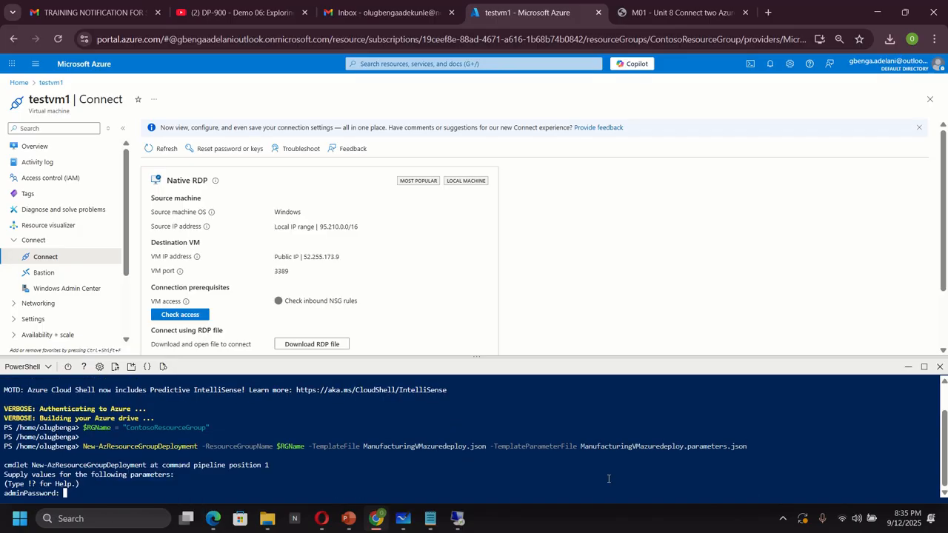
# Enter the VM admin password at the deployment's adminPassword prompt
pyautogui.write('********')
pyautogui.press('Return')
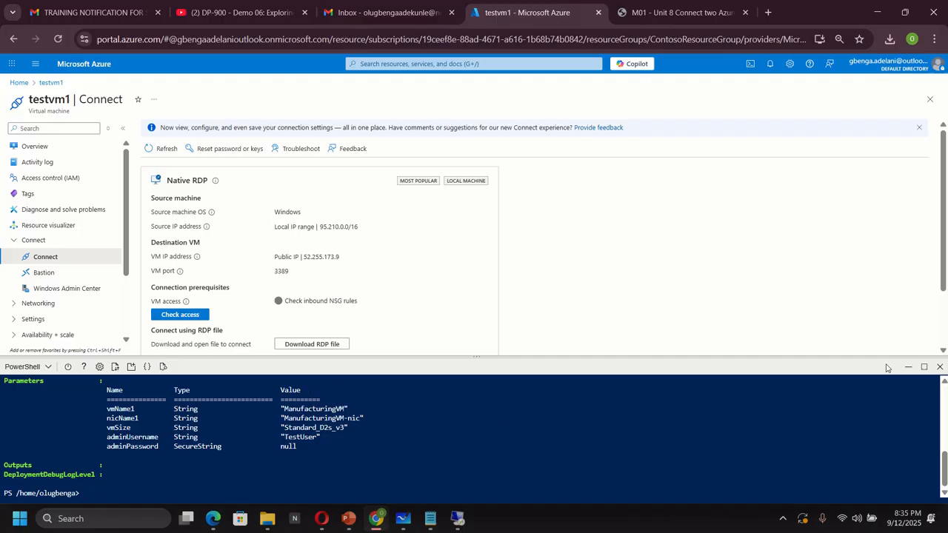
# Close Cloud Shell and open ManufacturingVM from the virtual machines list
pyautogui.click(940, 367)
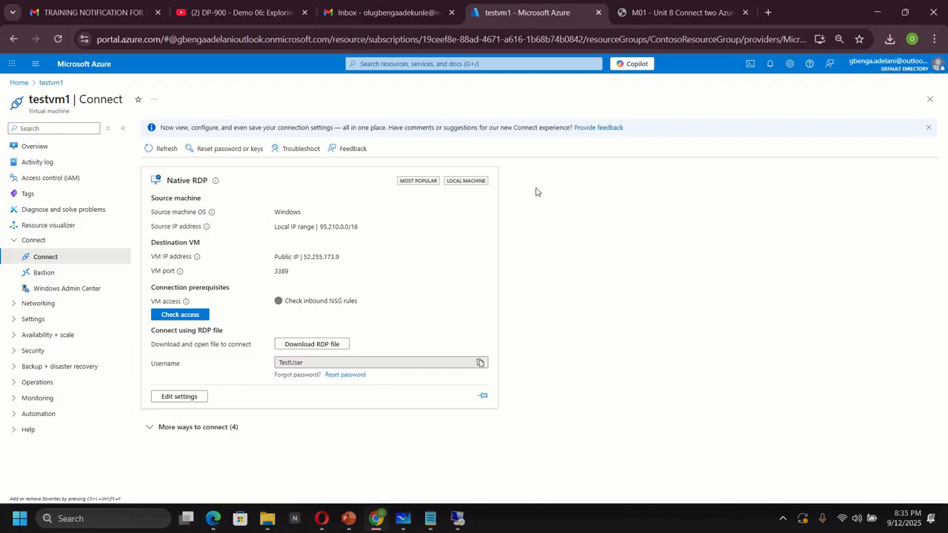
pyautogui.click(436, 63)
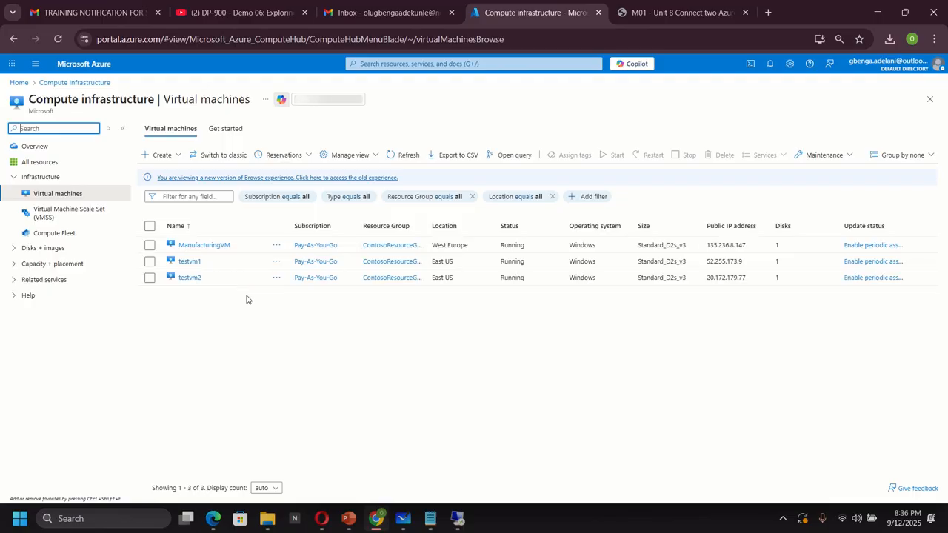
pyautogui.click(203, 247)
# Switch to Microsoft Whiteboard to view the virtual network diagram
pyautogui.moveTo(437, 520)
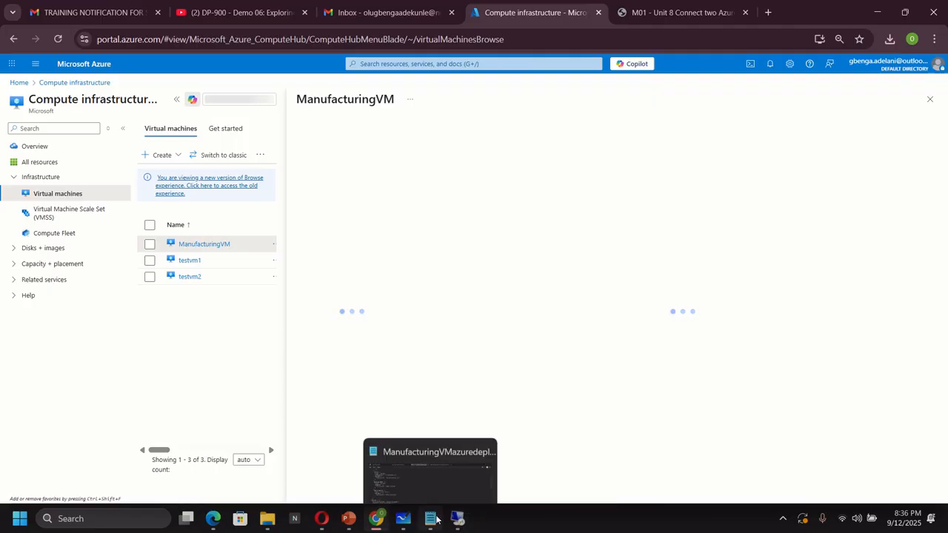
pyautogui.moveTo(403, 518)
pyautogui.click(400, 452)
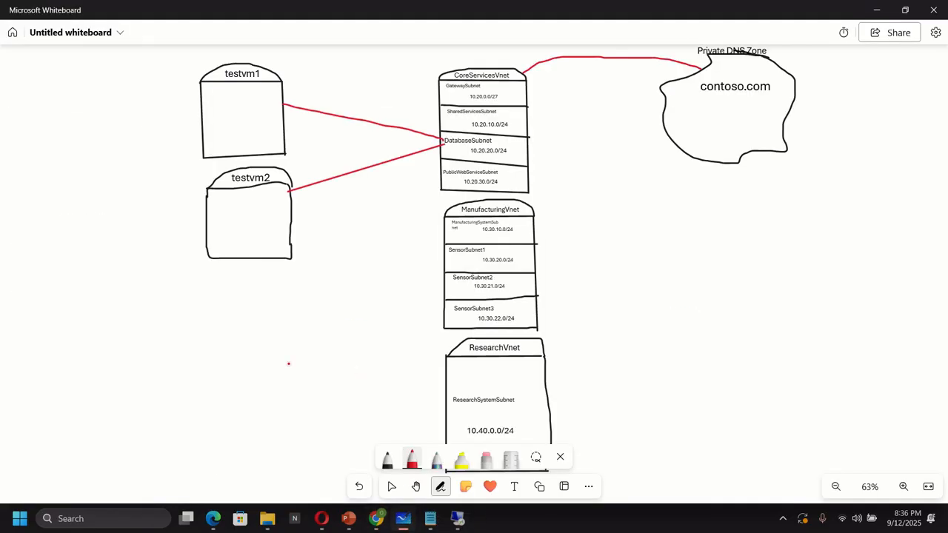
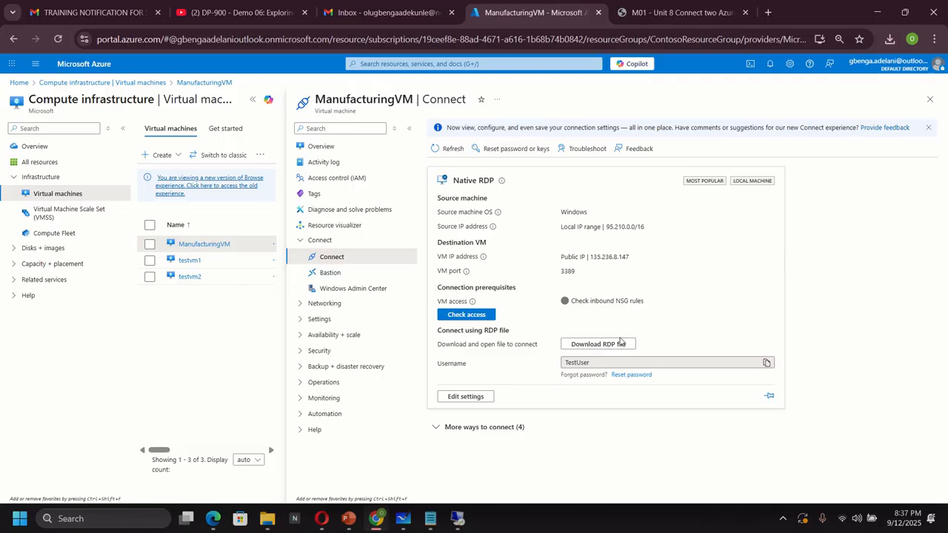
# Download the RDP file for ManufacturingVM and open it to start a remote desktop connection
pyautogui.click(605, 343)
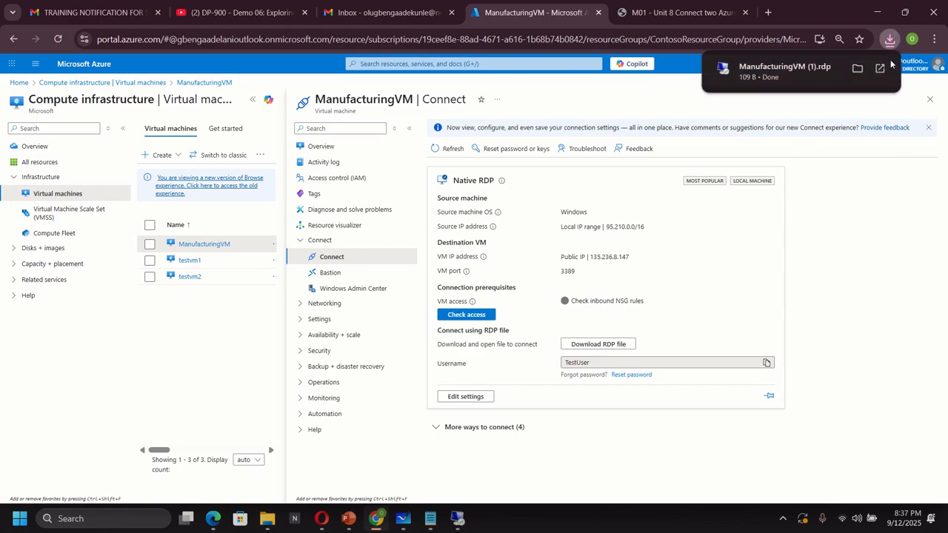
pyautogui.click(786, 69)
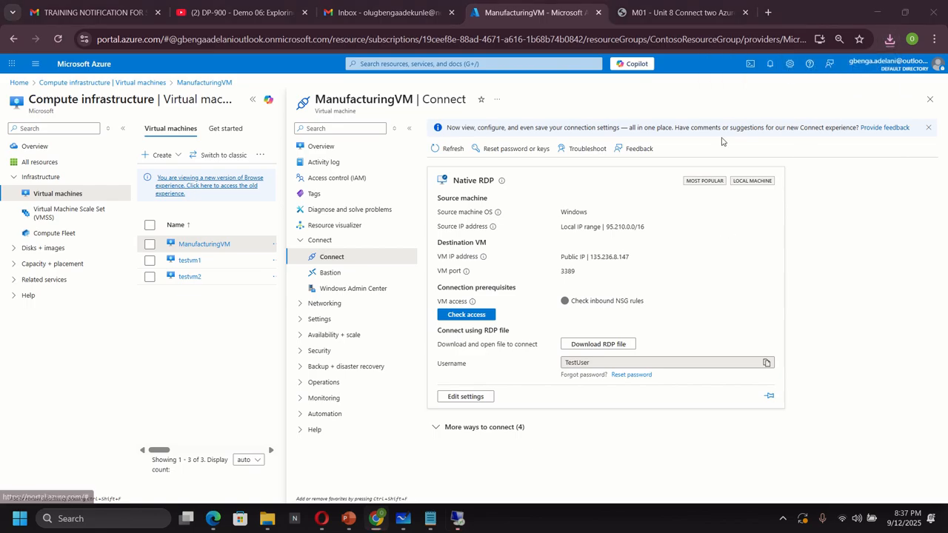
pyautogui.click(565, 323)
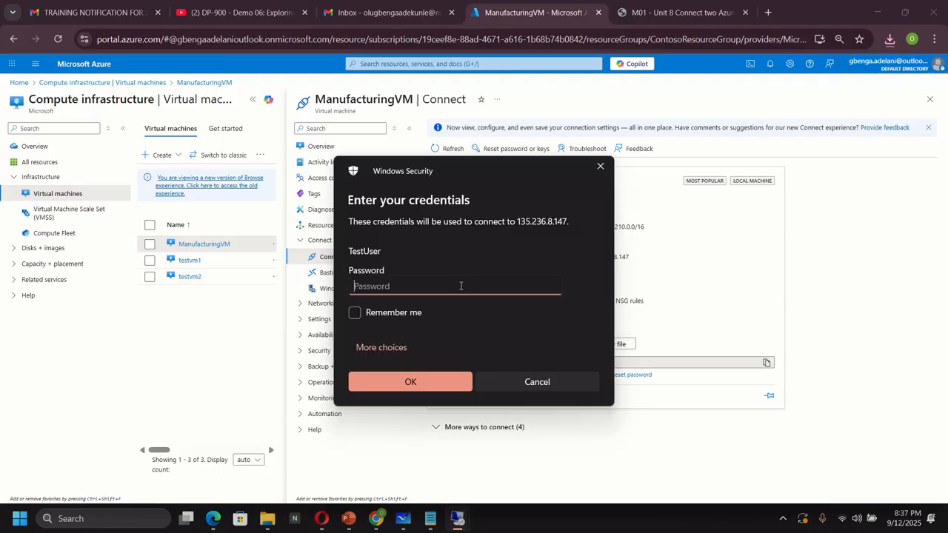
# Enter the TestUser account password and accept the certificate warning to connect to ManufacturingVM
pyautogui.write('Passw0rd')
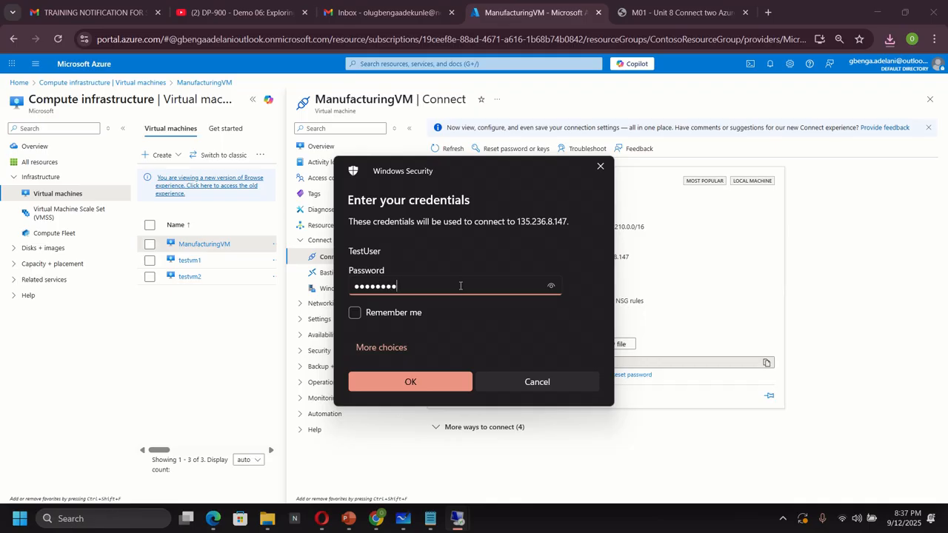
pyautogui.click(398, 384)
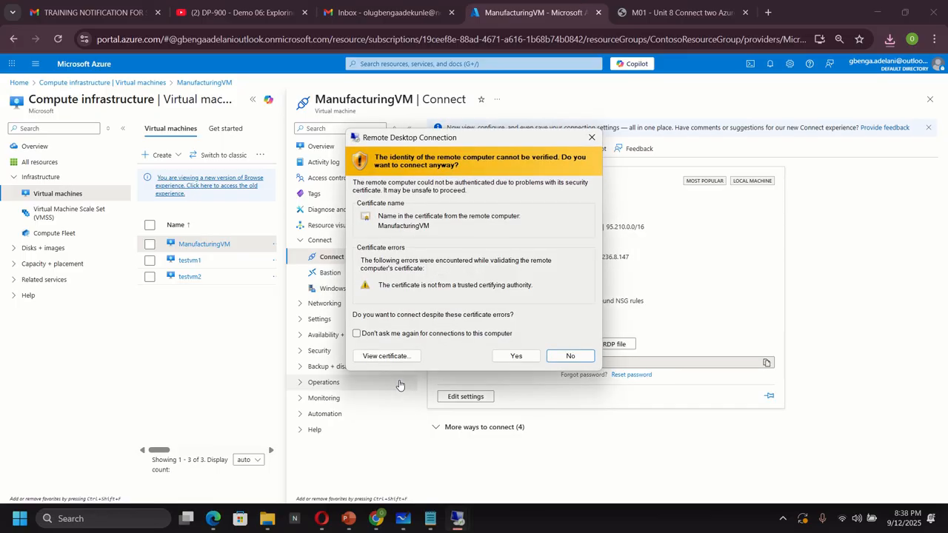
pyautogui.click(514, 356)
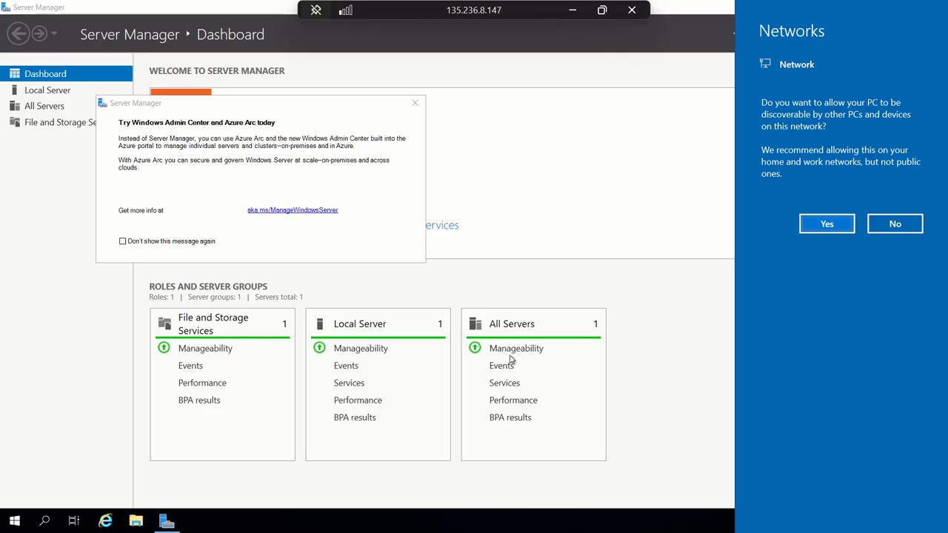
# Decline network discovery on the VM and open Windows PowerShell from the Start menu search for power
pyautogui.click(892, 224)
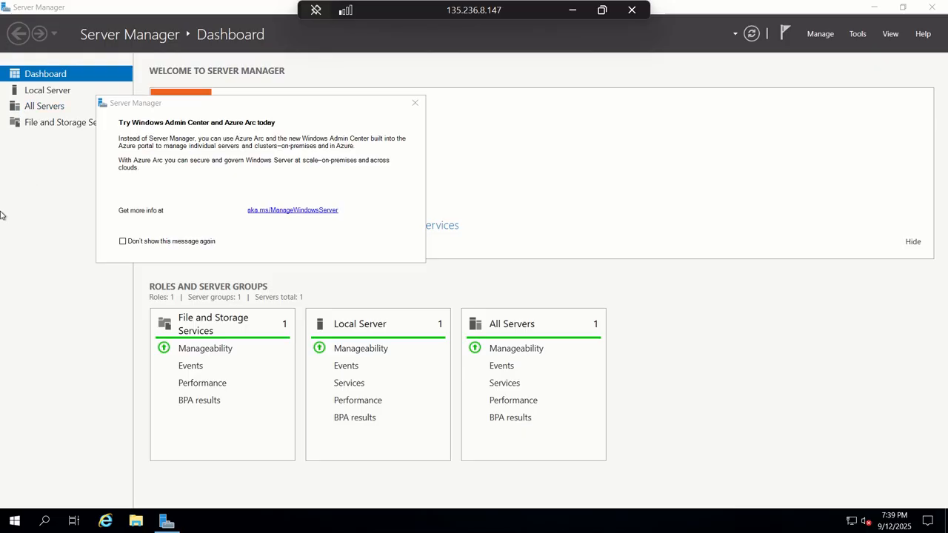
pyautogui.click(14, 525)
pyautogui.write('c')
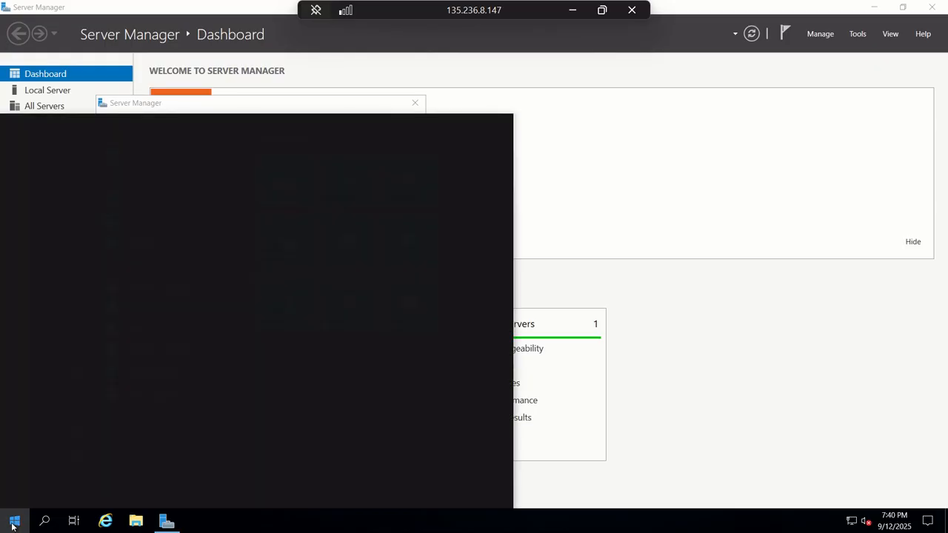
pyautogui.write('ower')
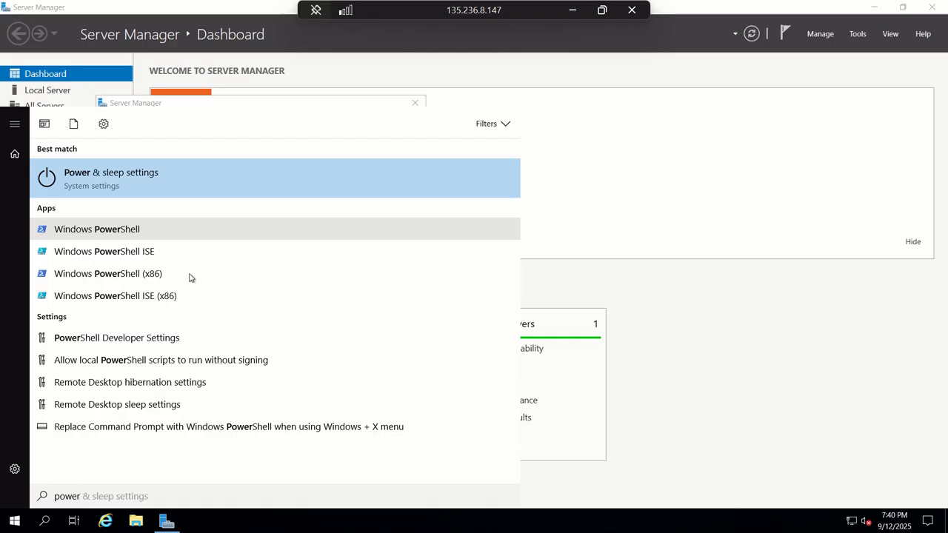
pyautogui.click(415, 220)
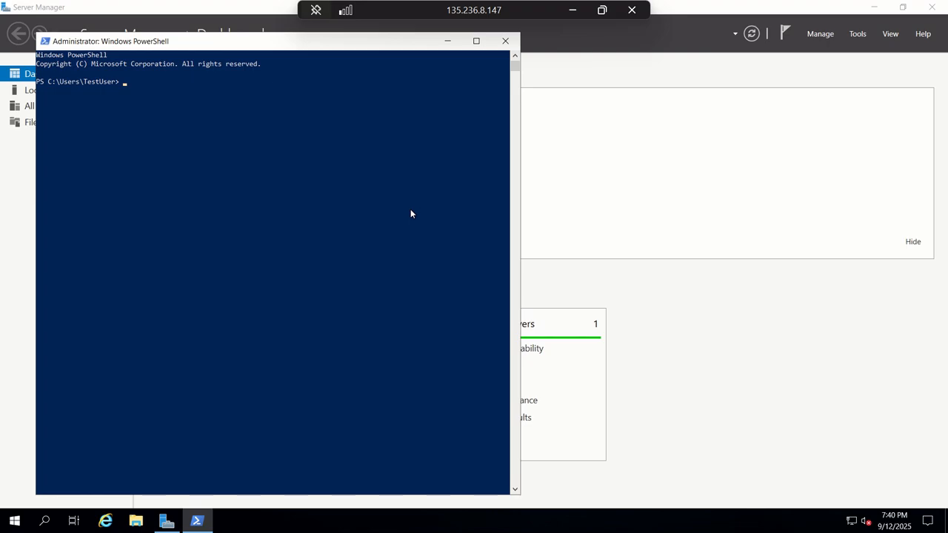
# Run ipconfig in PowerShell to check ManufacturingVM's IP configuration
pyautogui.write('ipconfig')
pyautogui.press('Return')
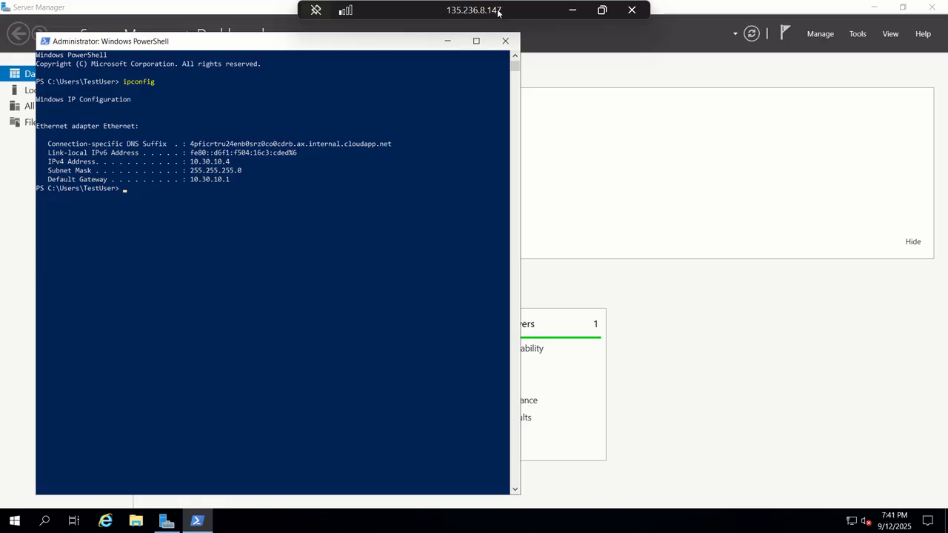
# Review testvm2's connection details and open the record sets of the contoso.com private DNS zone
pyautogui.click(574, 10)
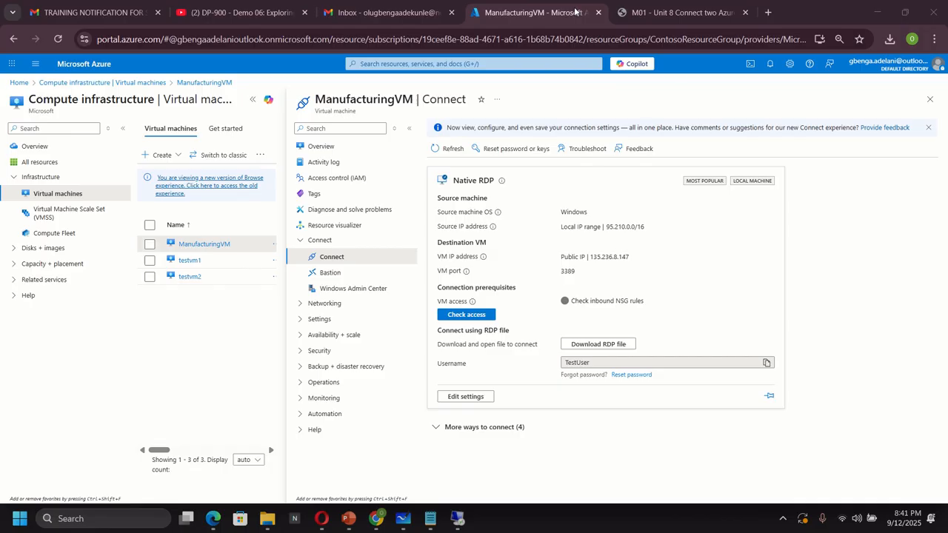
pyautogui.click(191, 277)
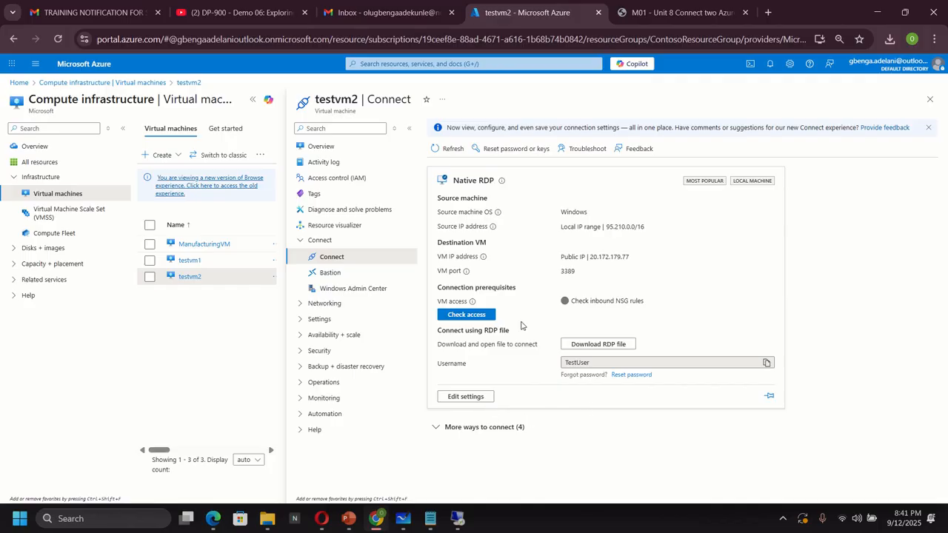
pyautogui.click(415, 64)
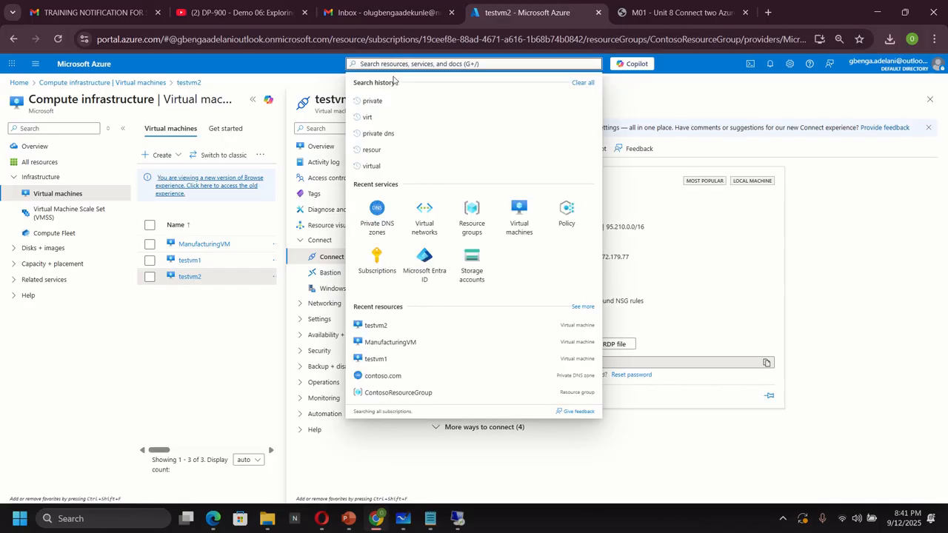
pyautogui.click(378, 214)
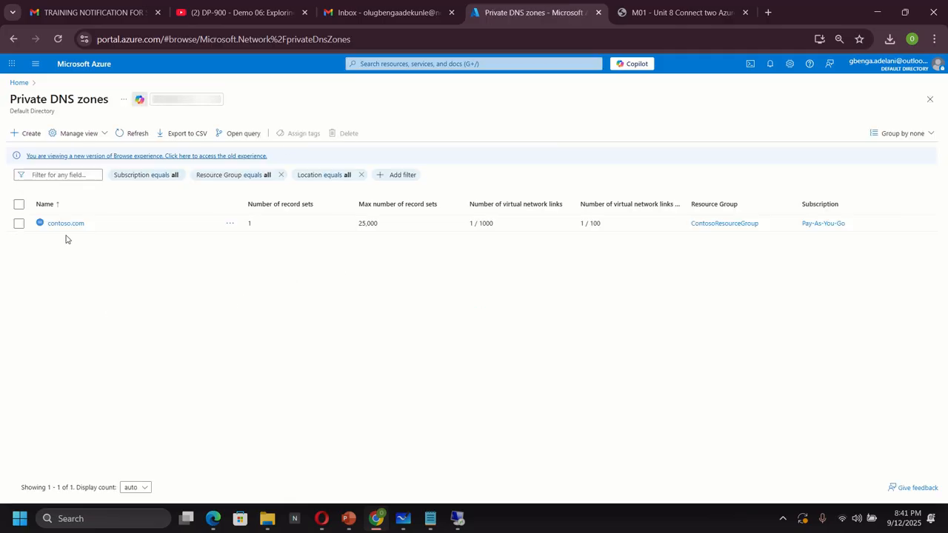
pyautogui.click(65, 223)
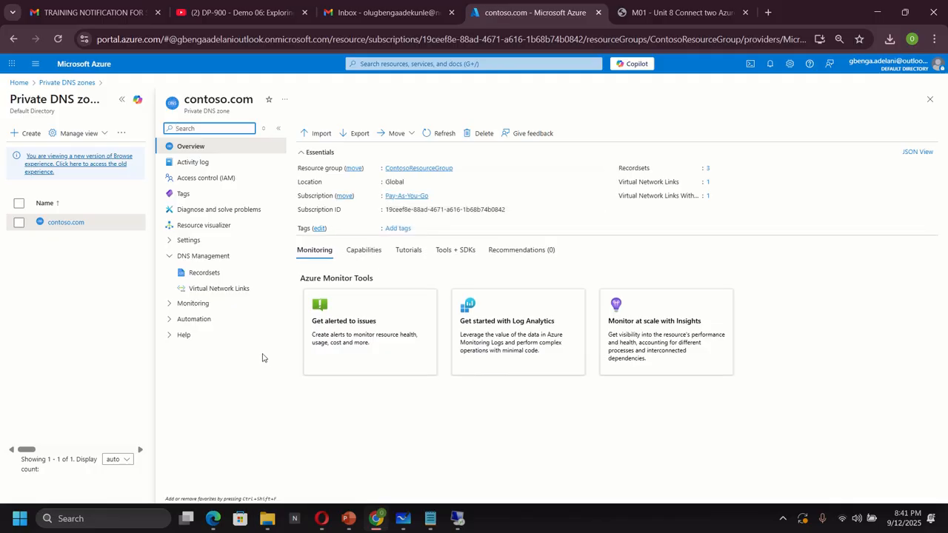
pyautogui.click(210, 273)
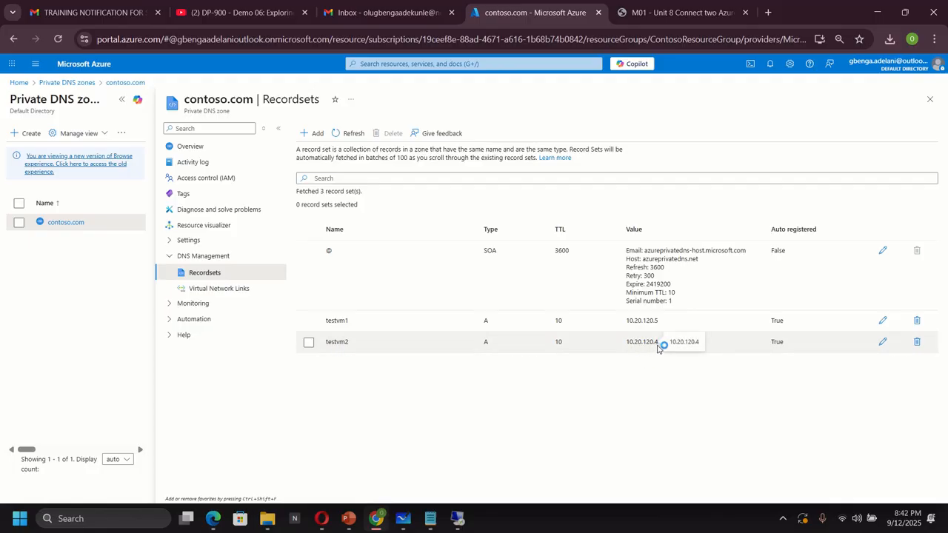
# Review the ping and nslookup output in the testvm1 remote session
pyautogui.moveTo(456, 516)
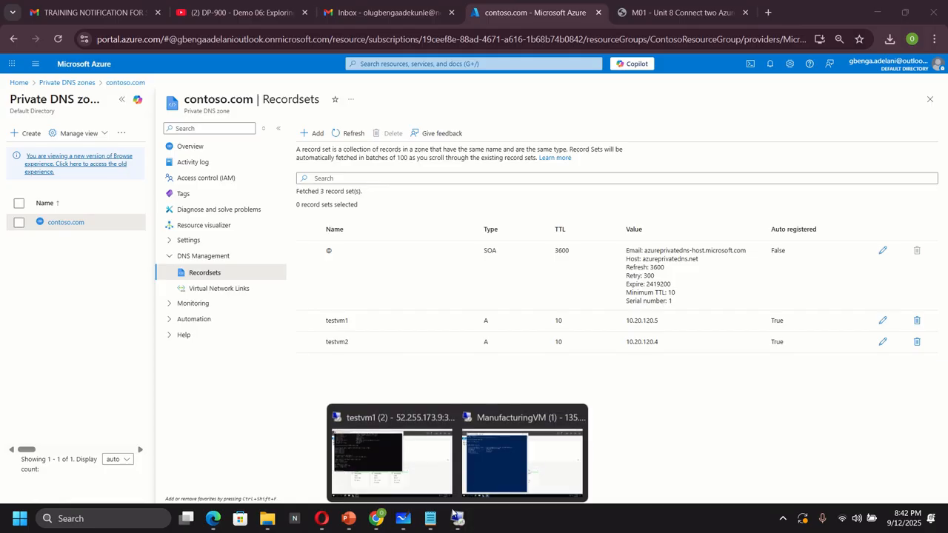
pyautogui.click(416, 461)
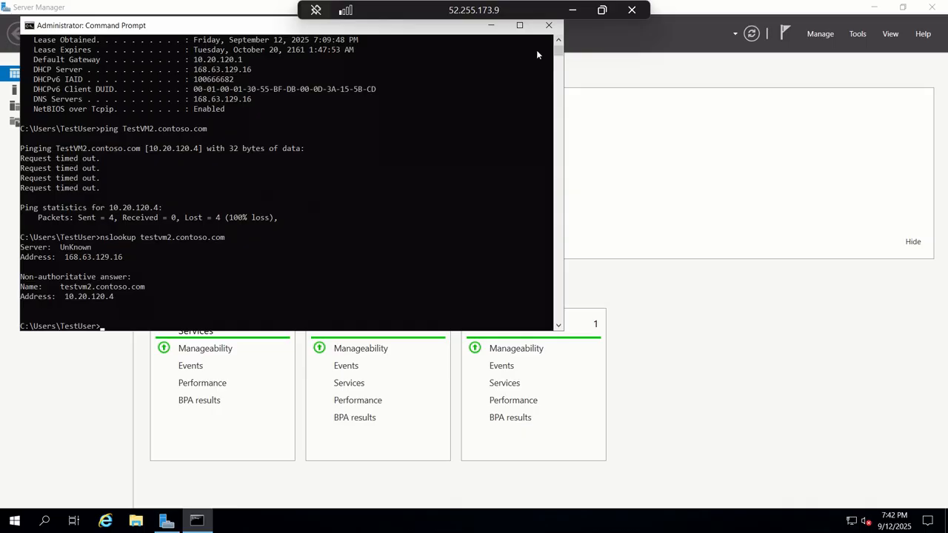
pyautogui.click(572, 10)
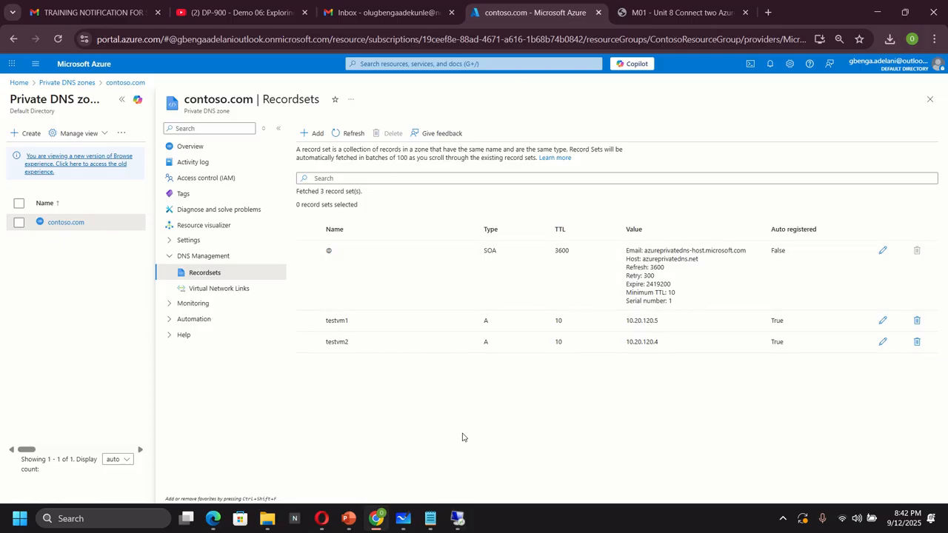
# View the network diagram on the whiteboard and return to ManufacturingVM's PowerShell session
pyautogui.click(402, 518)
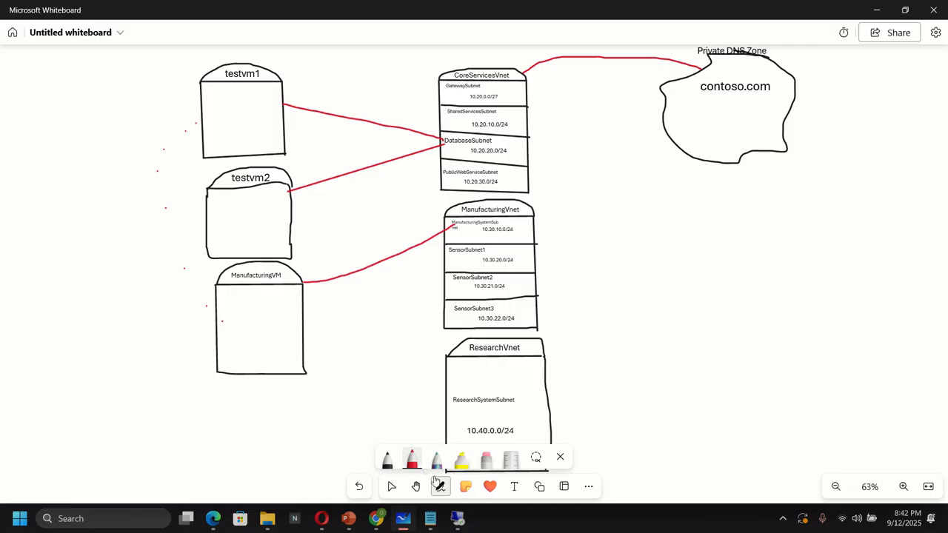
pyautogui.moveTo(460, 517)
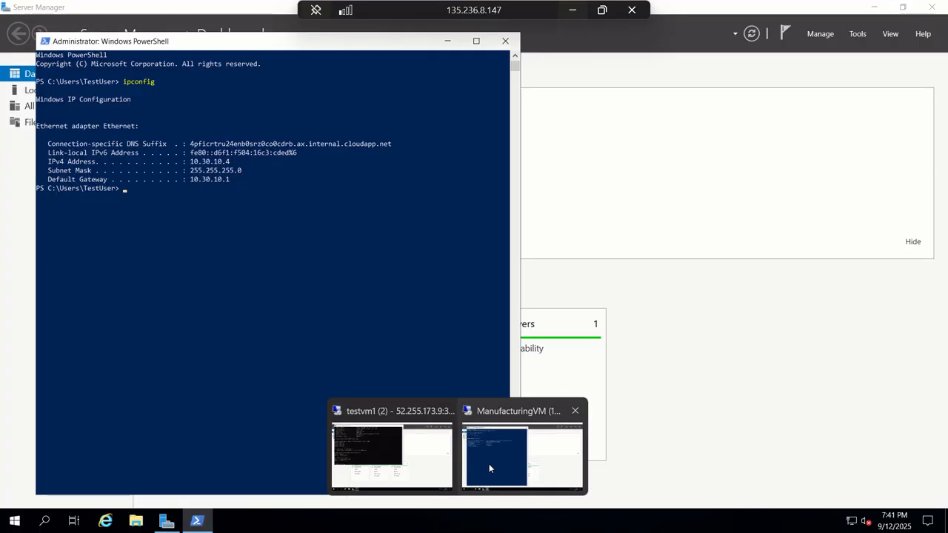
pyautogui.click(489, 464)
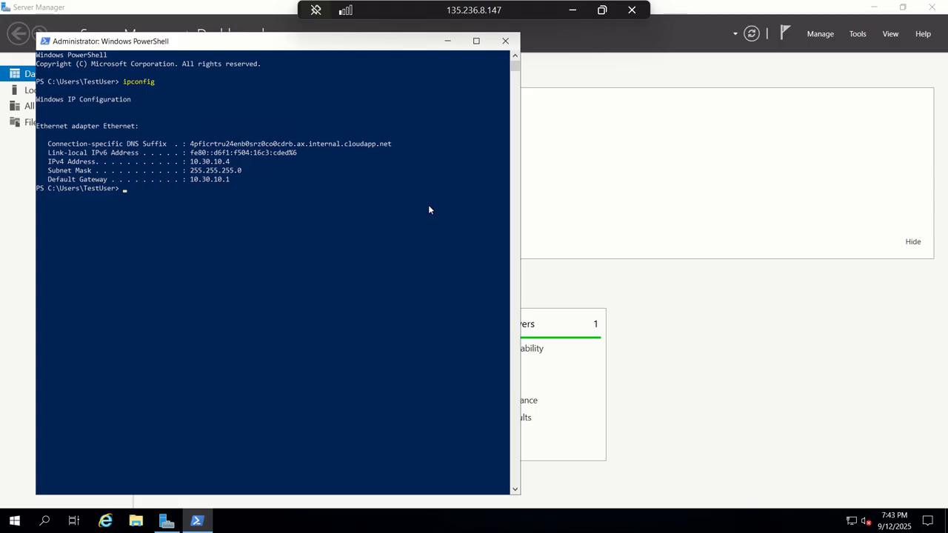
# Try to test port 3389 on 10.20.120.4 with the command Tes-NetConnection 10.20.120.4 -port 3389
pyautogui.write('Tes')
pyautogui.write('t')
pyautogui.write('N')
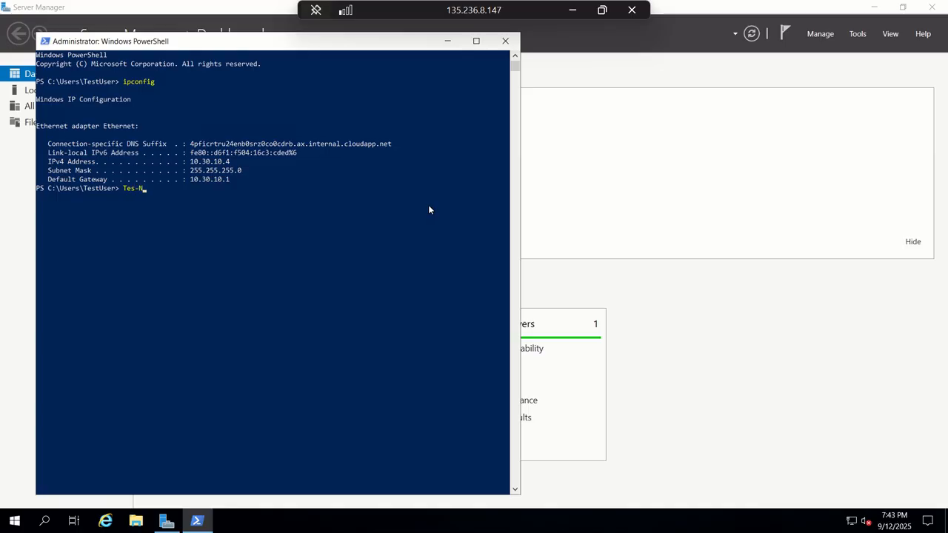
pyautogui.write('etConnection 10.20.120.4 -port 338')
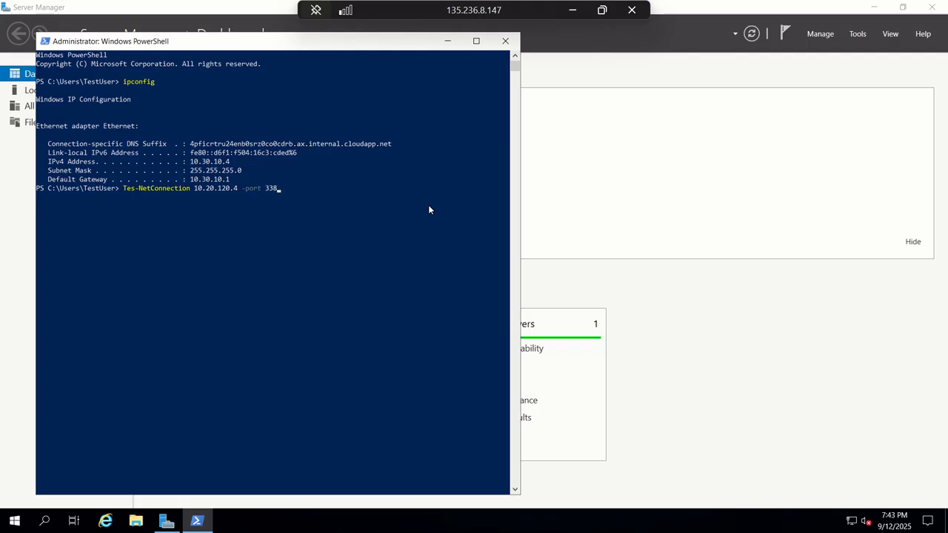
pyautogui.write('9')
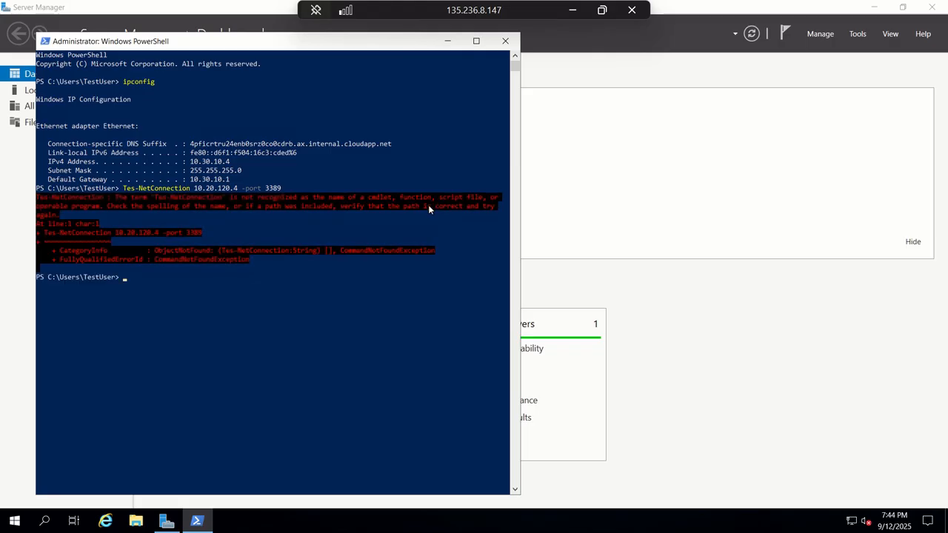
# Recall the previous command, correct it to Test-NetConnection 10.20.120.4 -port 3389, and run it
pyautogui.press('Up')
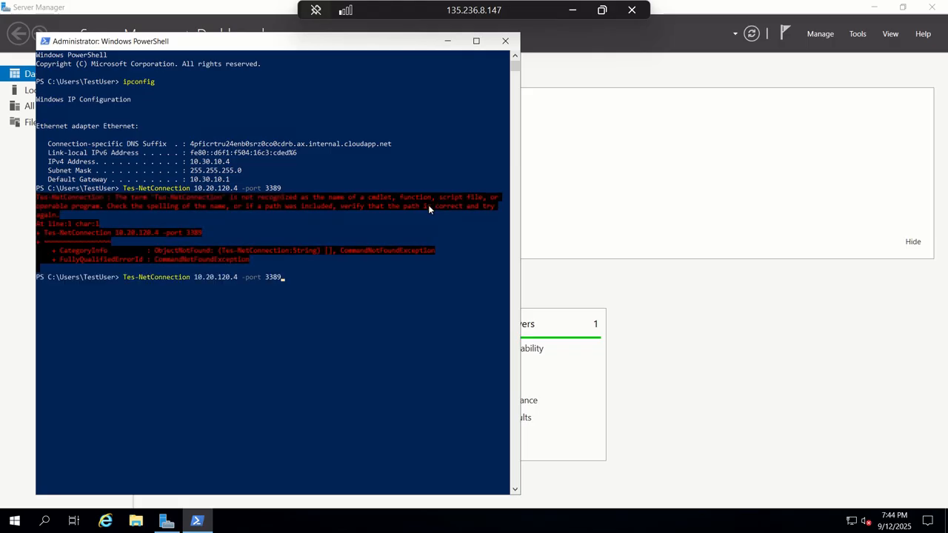
pyautogui.press('Left')
pyautogui.press('Left')
pyautogui.press('Left')
pyautogui.press('Left')
pyautogui.press('Left')
pyautogui.press('Left')
pyautogui.write('t')
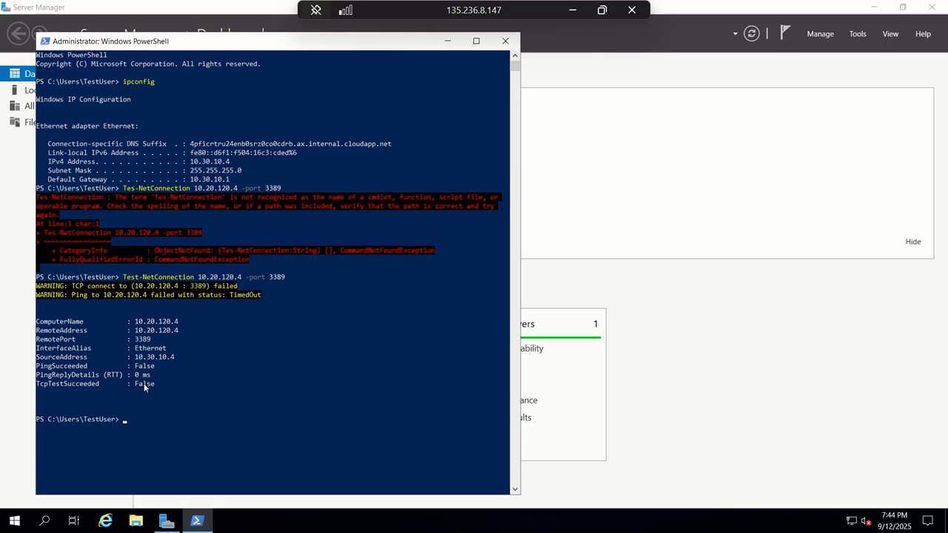
# Go to CoreServicesVnet in the Azure portal's virtual networks and start adding a new peering
pyautogui.click(572, 10)
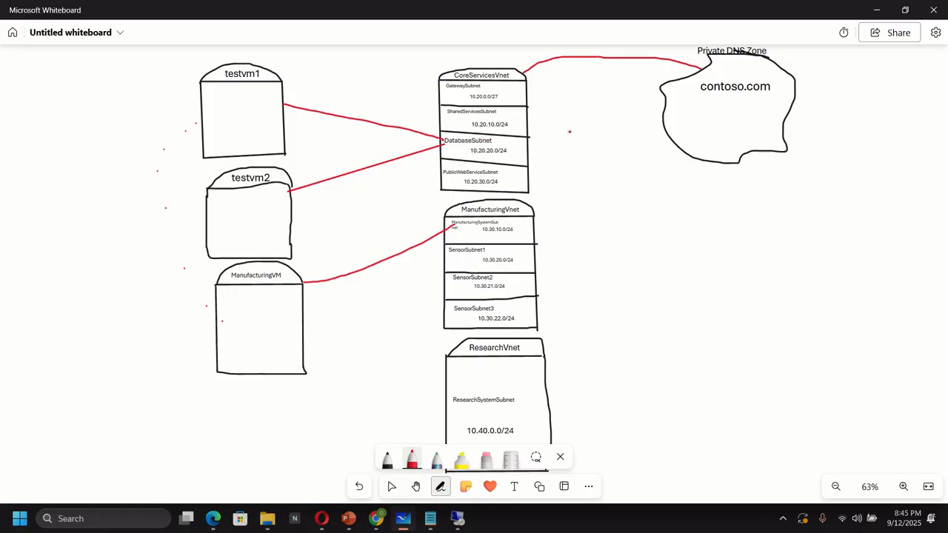
pyautogui.click(377, 519)
pyautogui.click(370, 63)
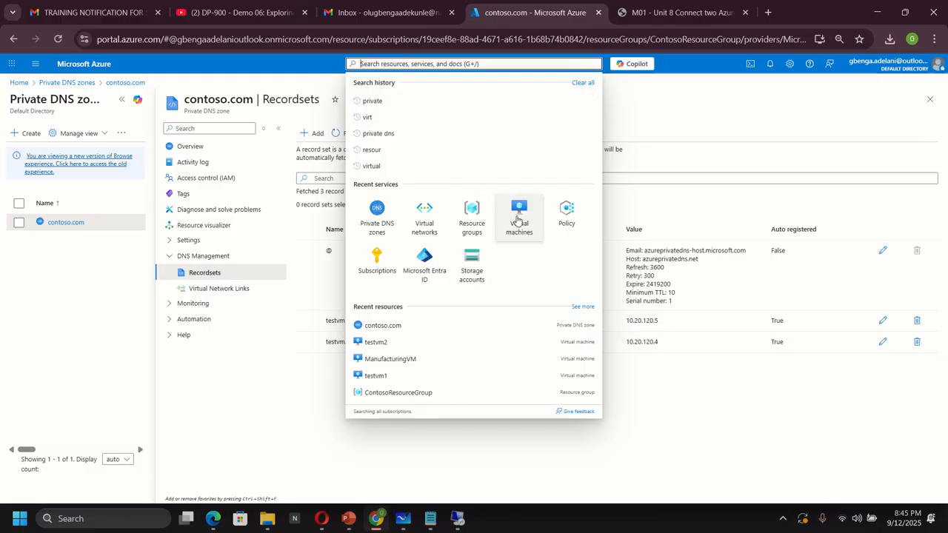
pyautogui.click(427, 229)
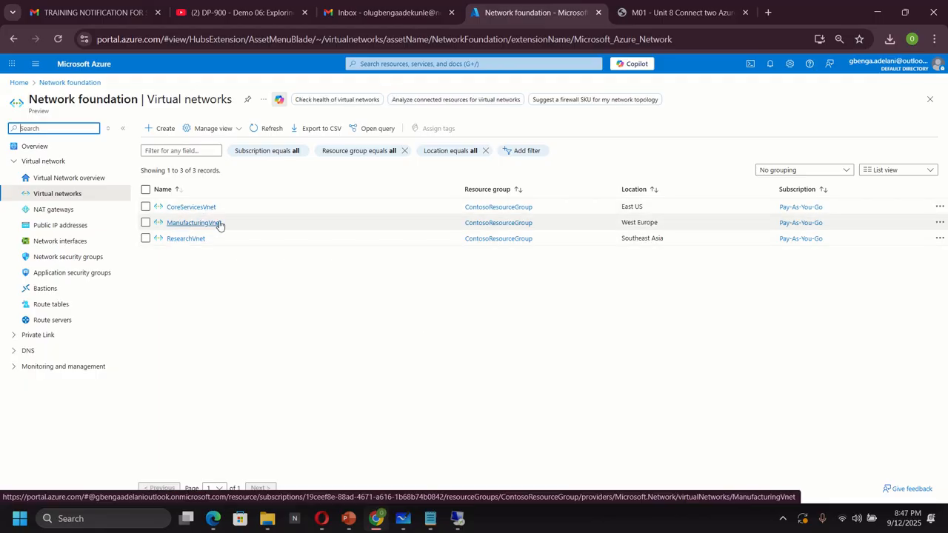
pyautogui.click(190, 207)
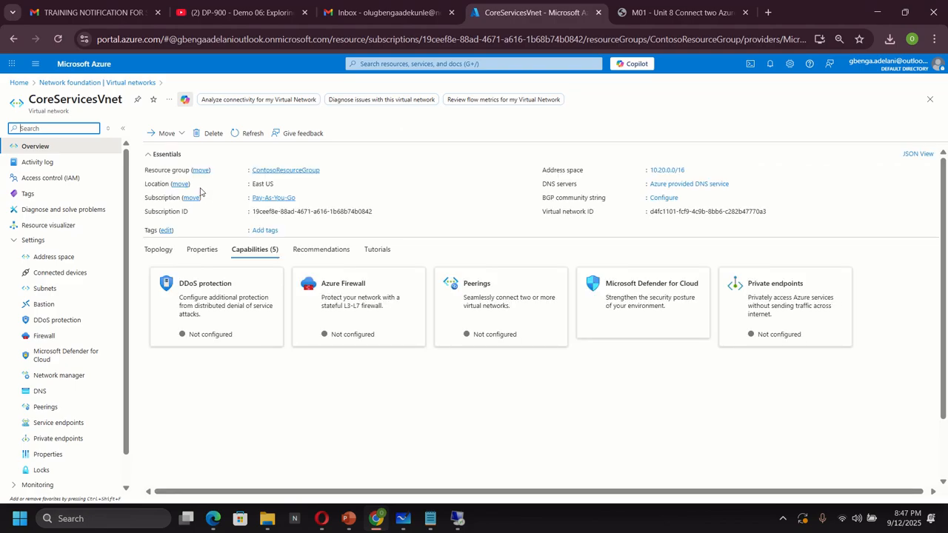
pyautogui.click(46, 408)
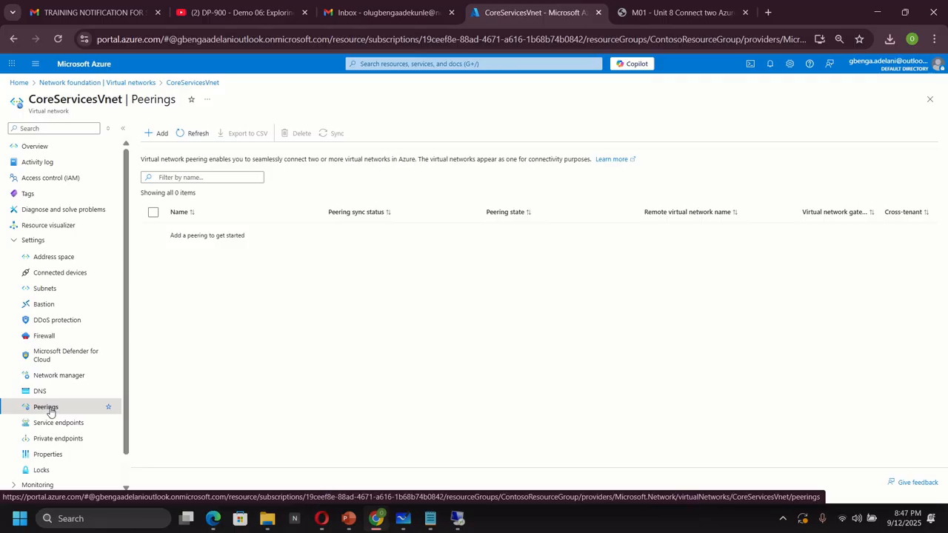
pyautogui.click(157, 135)
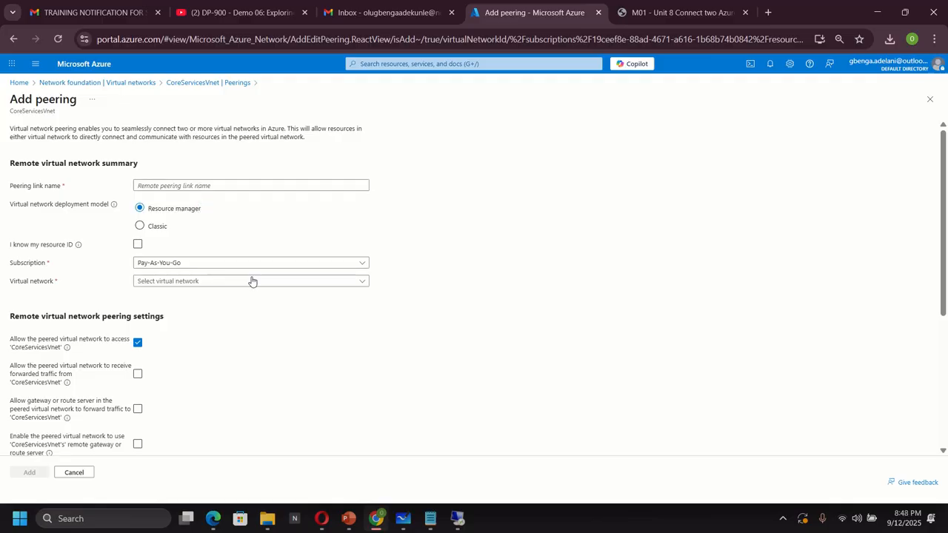
# Set the remote peering to ManufacturingVnet named ManufacturingVnet-to-CoreserviceVnet, allowing it to receive forwarded traffic from CoreServicesVnet
pyautogui.click(240, 282)
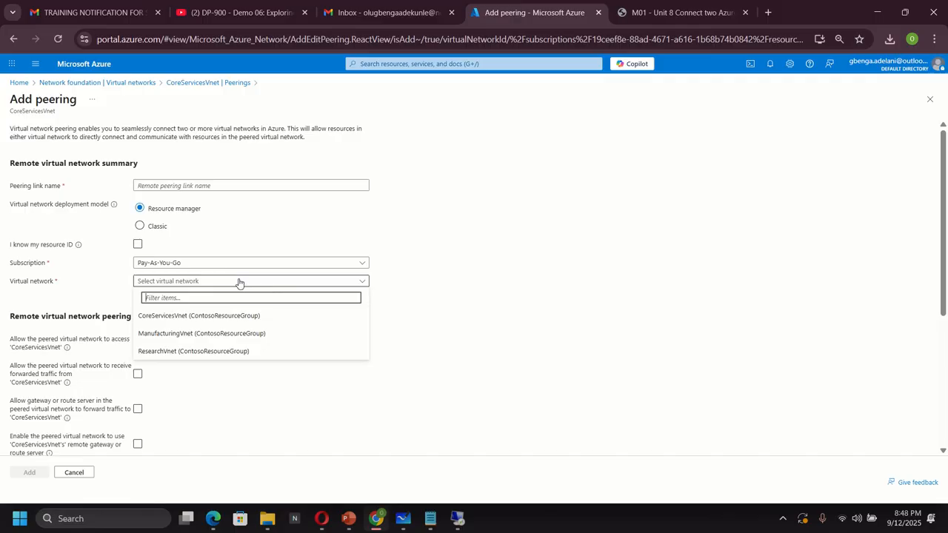
pyautogui.click(155, 337)
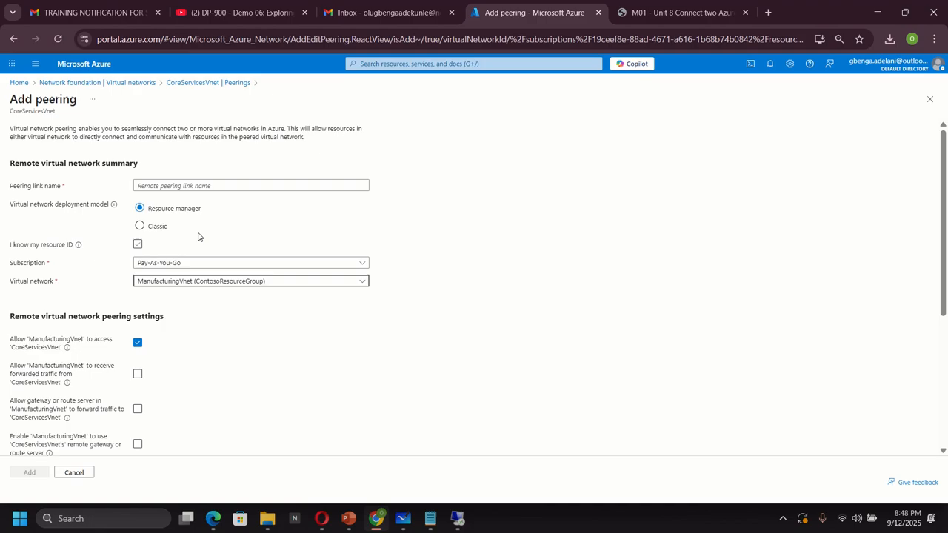
pyautogui.click(180, 185)
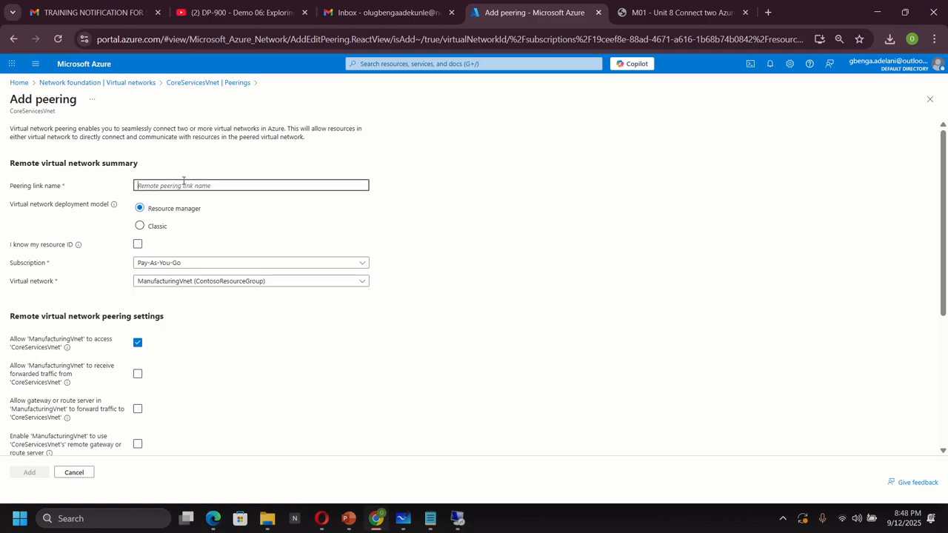
pyautogui.write('ManufacturingVnet-t-')
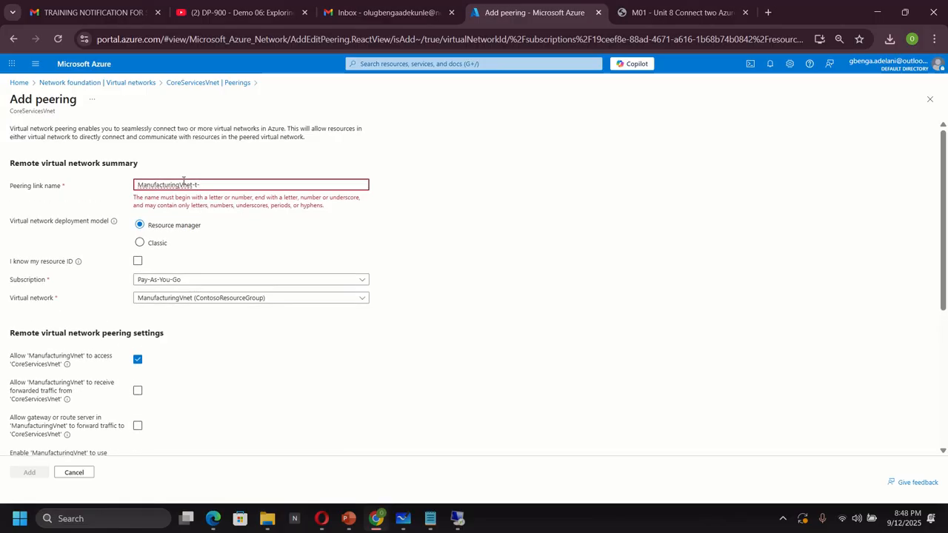
pyautogui.press('BackSpace')
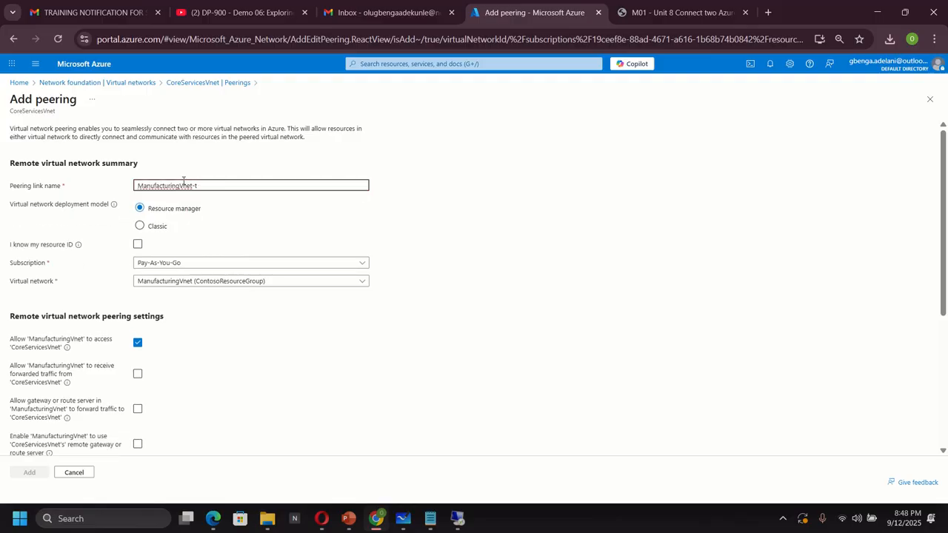
pyautogui.write('o-C')
pyautogui.write('oreserviceVnet')
pyautogui.click(137, 376)
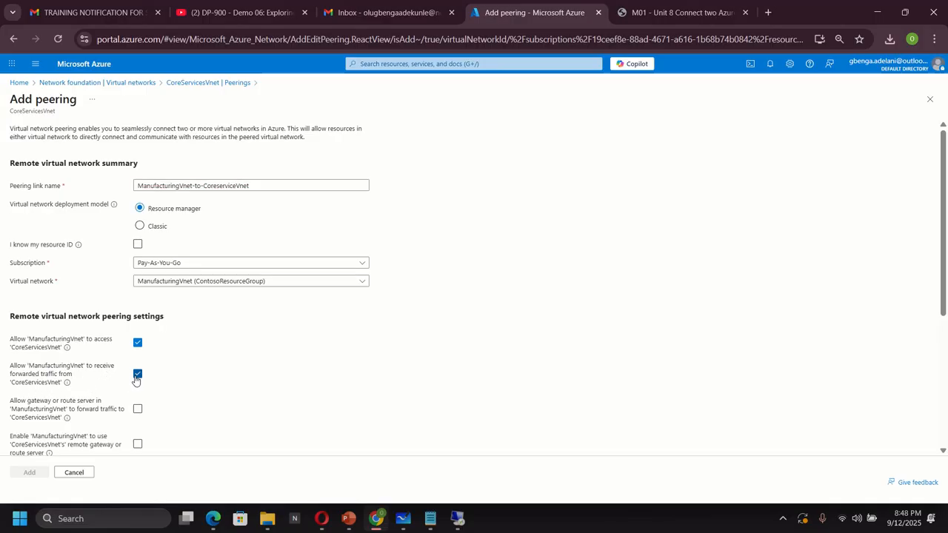
# Name the local peering link CoreServicesVnet-to-ManufacturingVnet, allow it to receive forwarded traffic, and add the peering
pyautogui.scroll(-3, 189, 373)
pyautogui.scroll(-1, 190, 372)
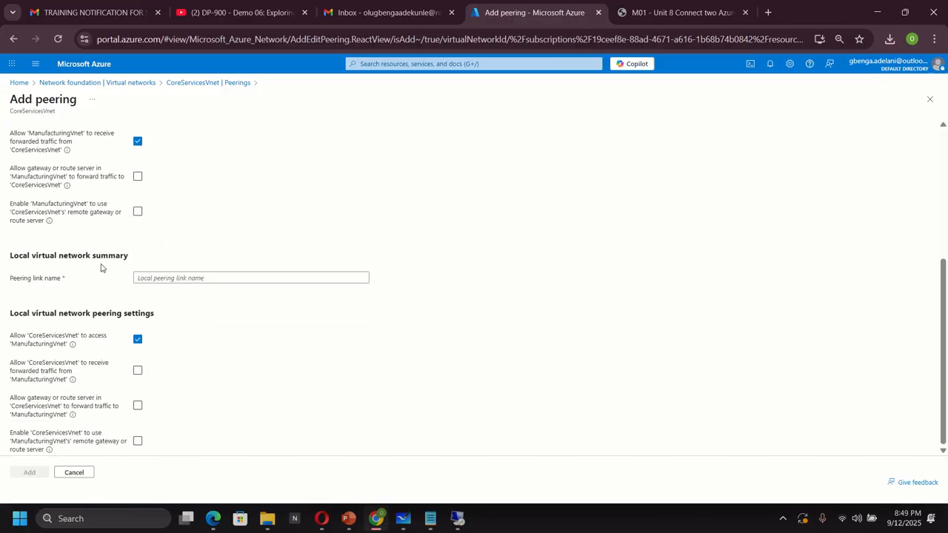
pyautogui.click(169, 277)
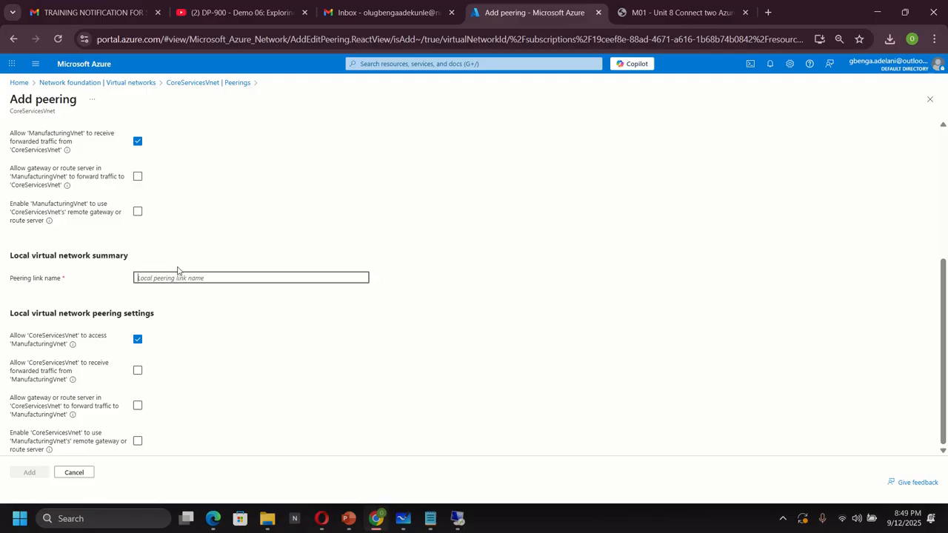
pyautogui.write('Core')
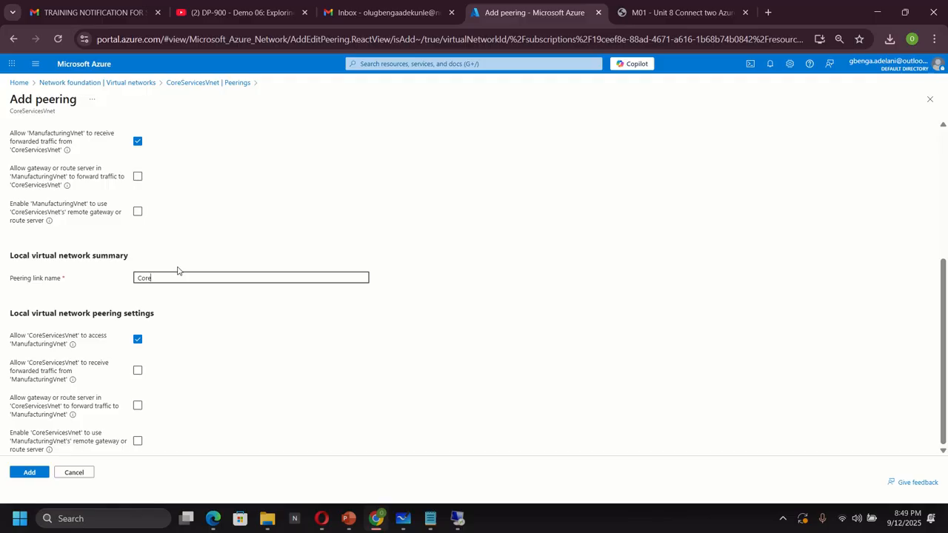
pyautogui.write('ServicesVnet-to-')
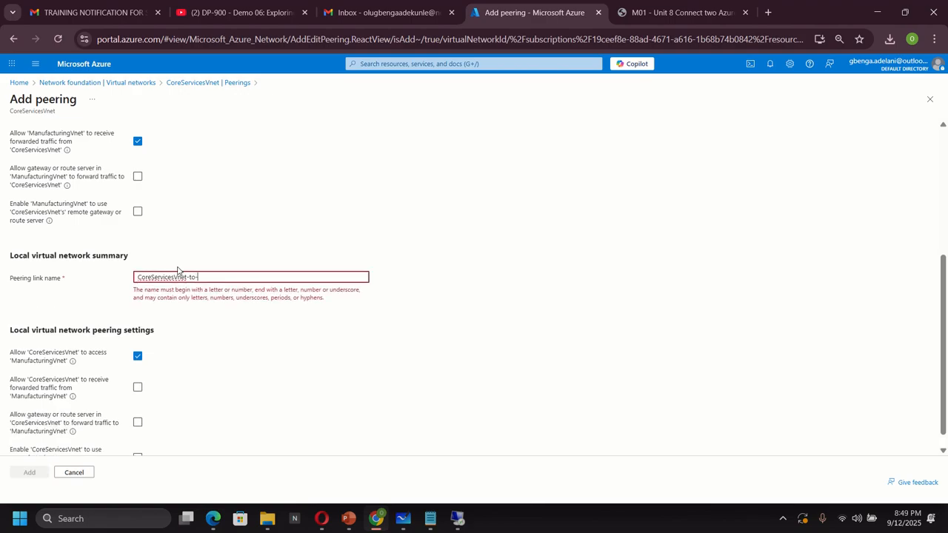
pyautogui.write('Ma')
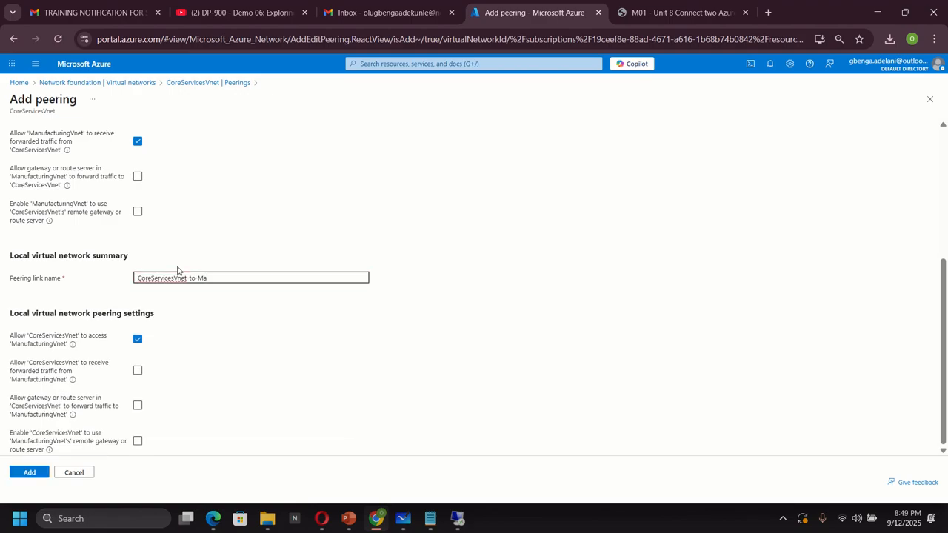
pyautogui.write('nuc')
pyautogui.write('facturi')
pyautogui.write('ngVne')
pyautogui.write('t')
pyautogui.click(137, 372)
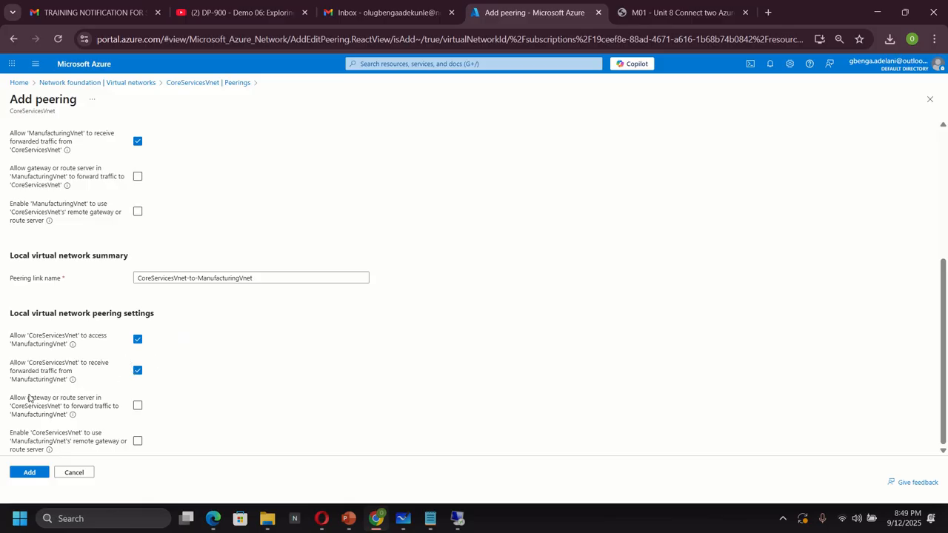
pyautogui.click(25, 474)
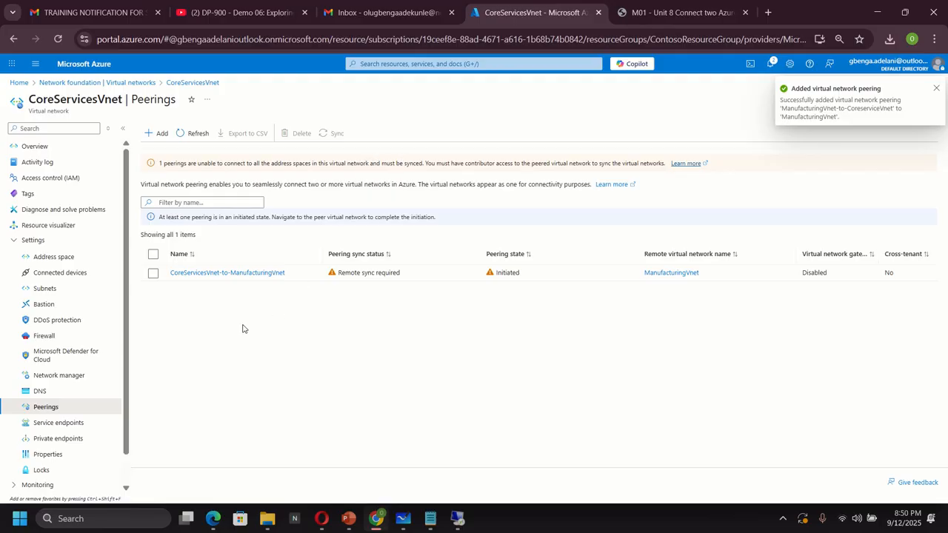
# Sync the CoreServicesVnet-to-ManufacturingVnet peering and refresh the peerings list
pyautogui.click(153, 273)
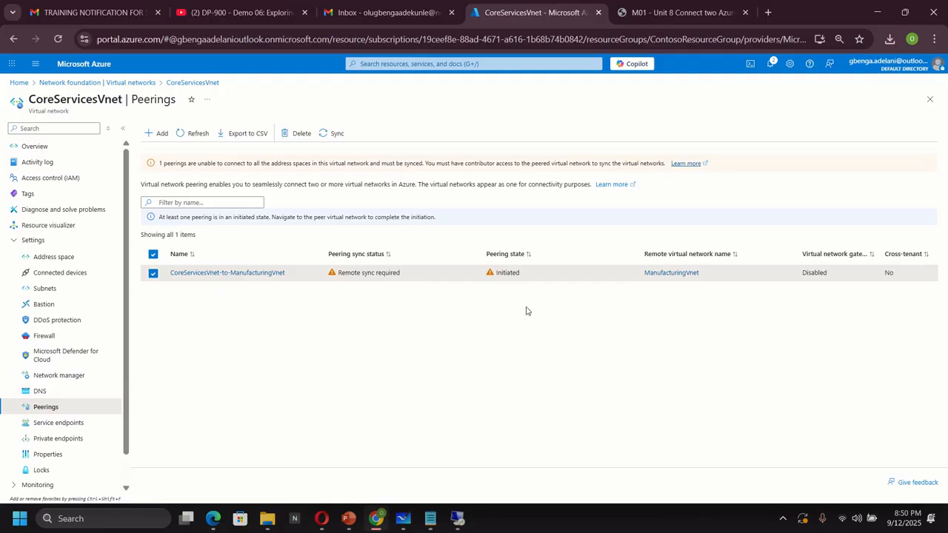
pyautogui.click(335, 134)
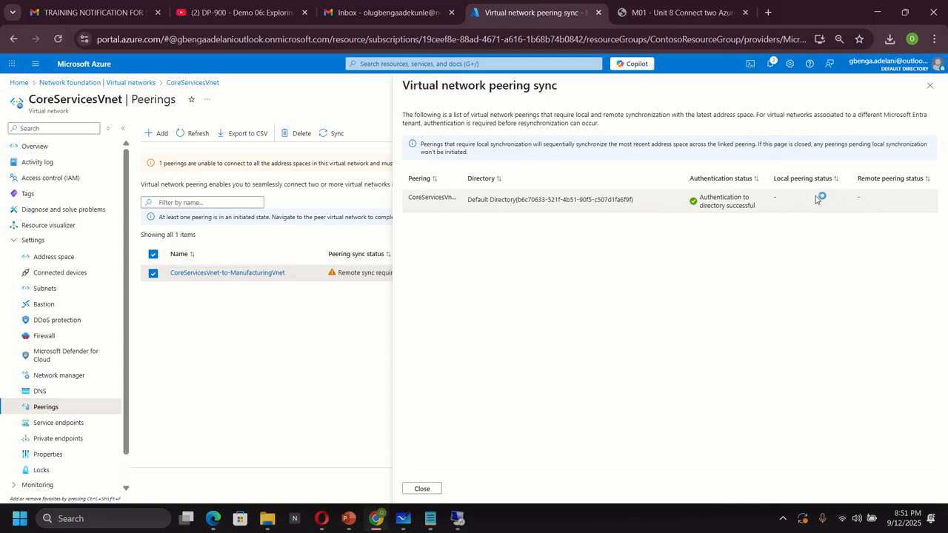
pyautogui.click(929, 86)
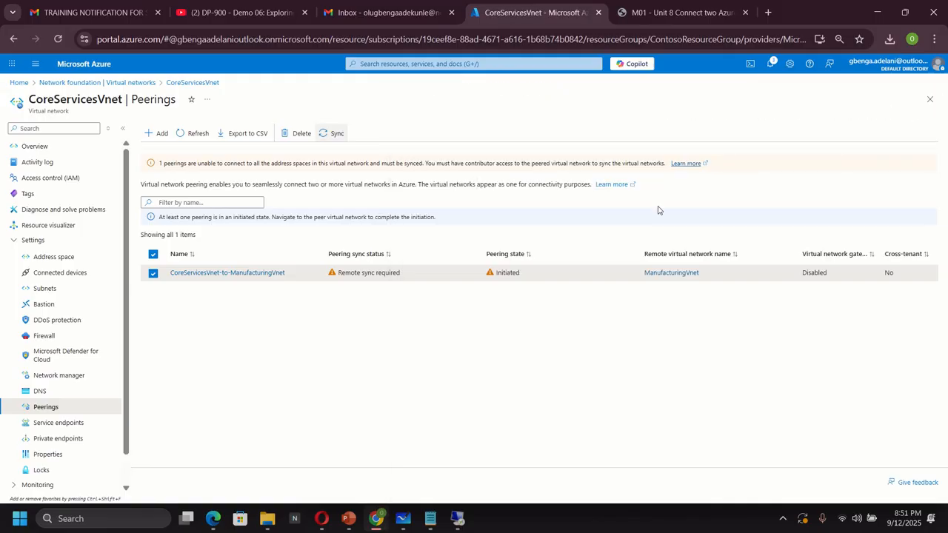
pyautogui.click(195, 135)
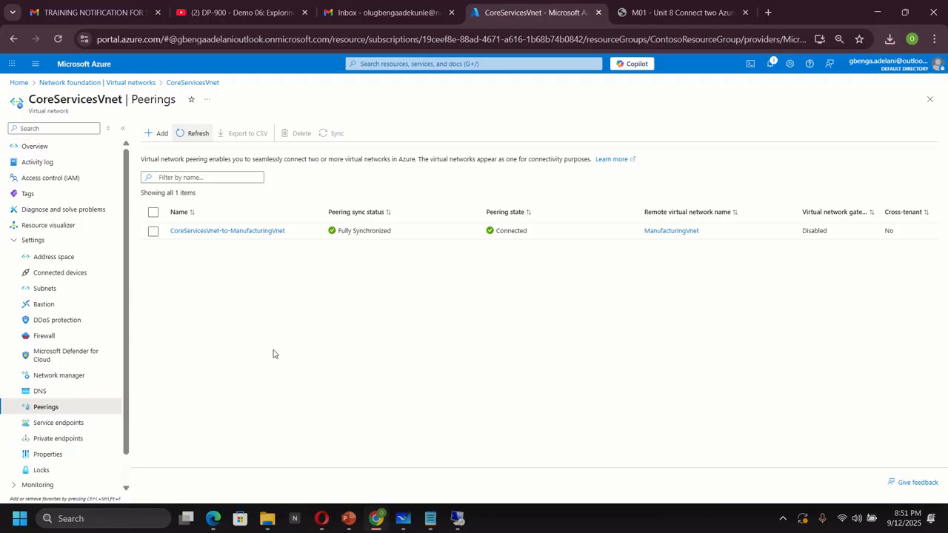
# Open ManufacturingVnet's peerings to check its peering to CoreServicesVnet
pyautogui.click(135, 83)
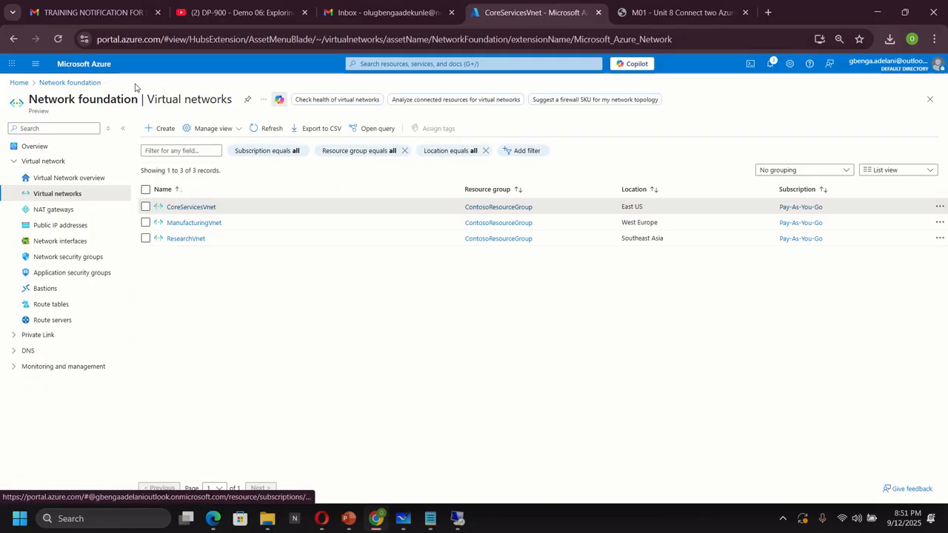
pyautogui.click(197, 224)
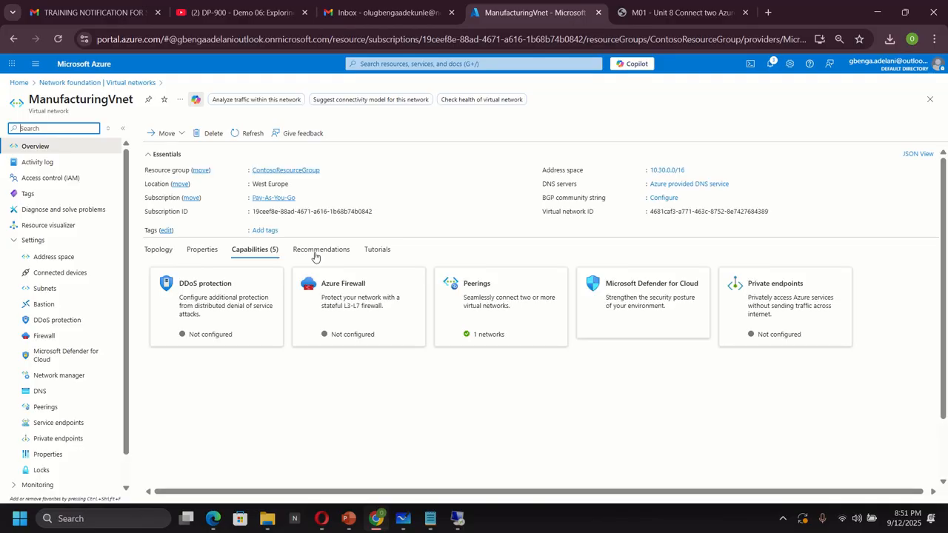
pyautogui.click(57, 411)
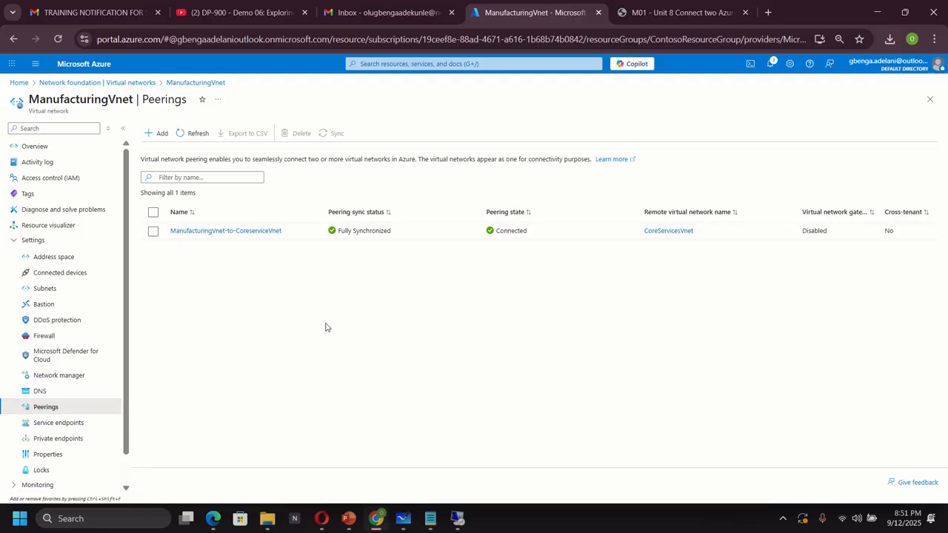
# Switch to ManufacturingVM's PowerShell, rerun Test-NetConnection 10.20.120.4 -port 3389, and close the remote desktop session
pyautogui.click(461, 517)
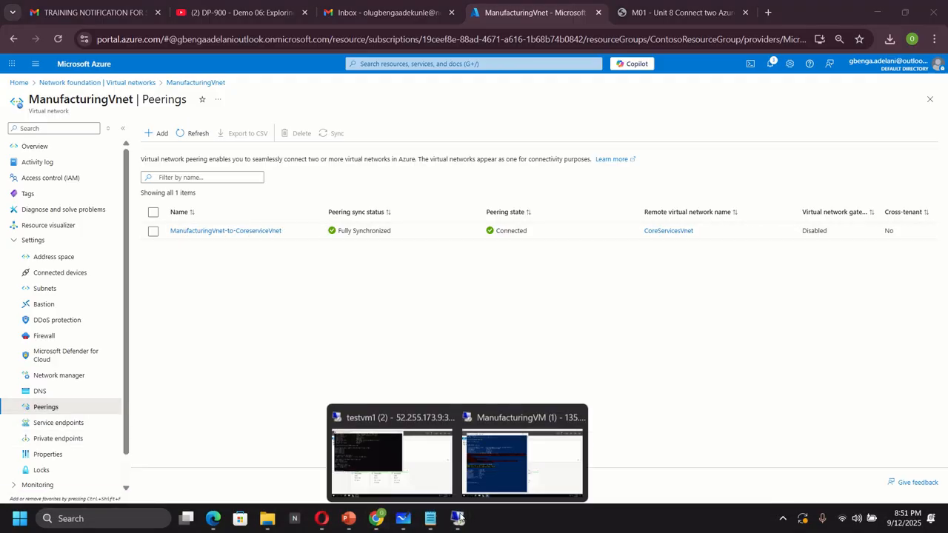
pyautogui.click(514, 470)
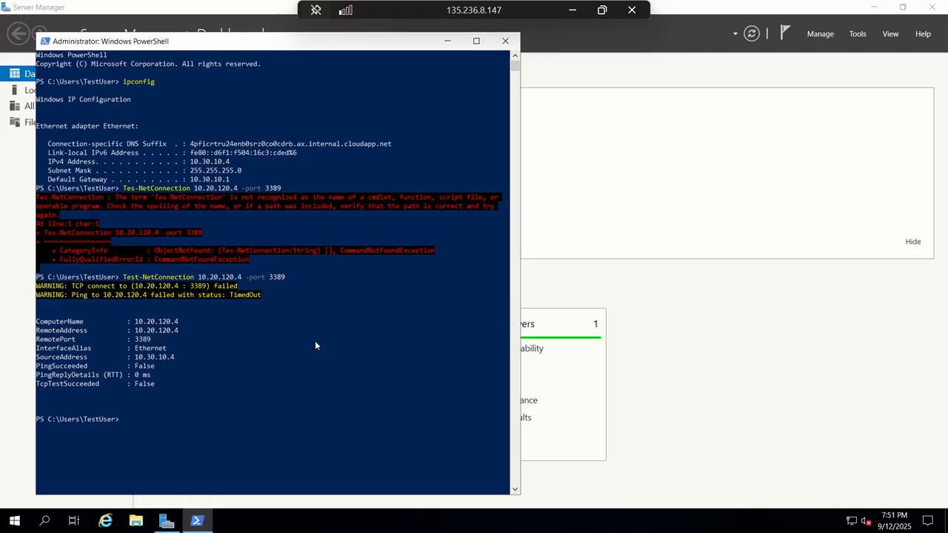
pyautogui.click(145, 421)
pyautogui.press('Escape')
pyautogui.press('Up')
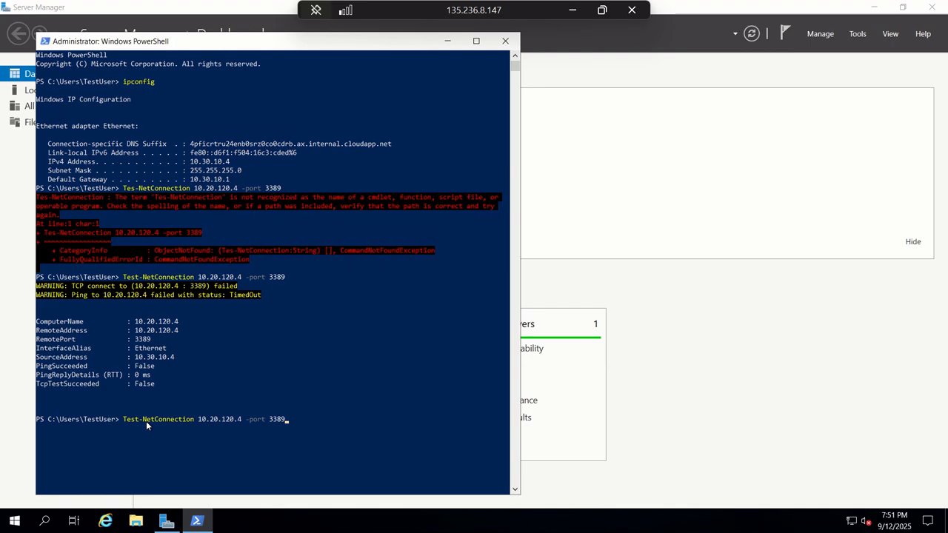
pyautogui.press('Return')
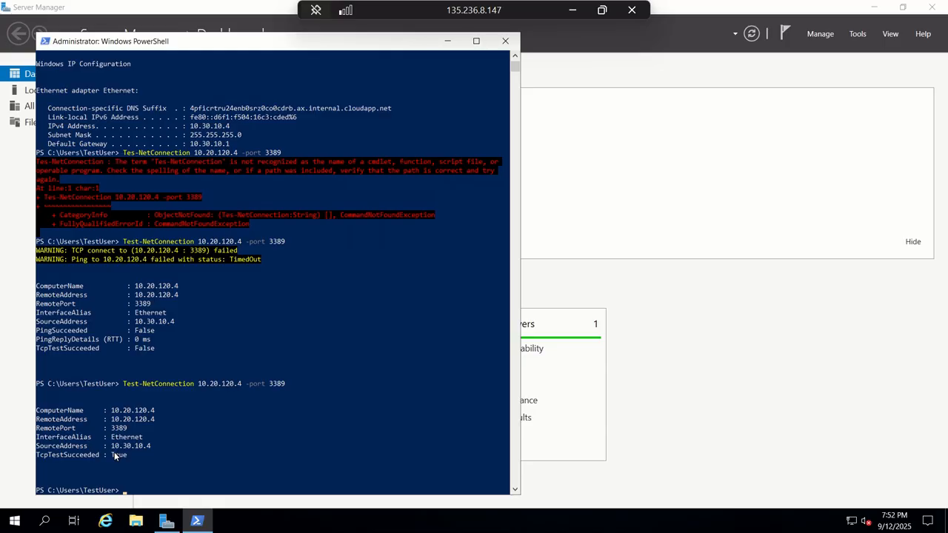
pyautogui.click(632, 9)
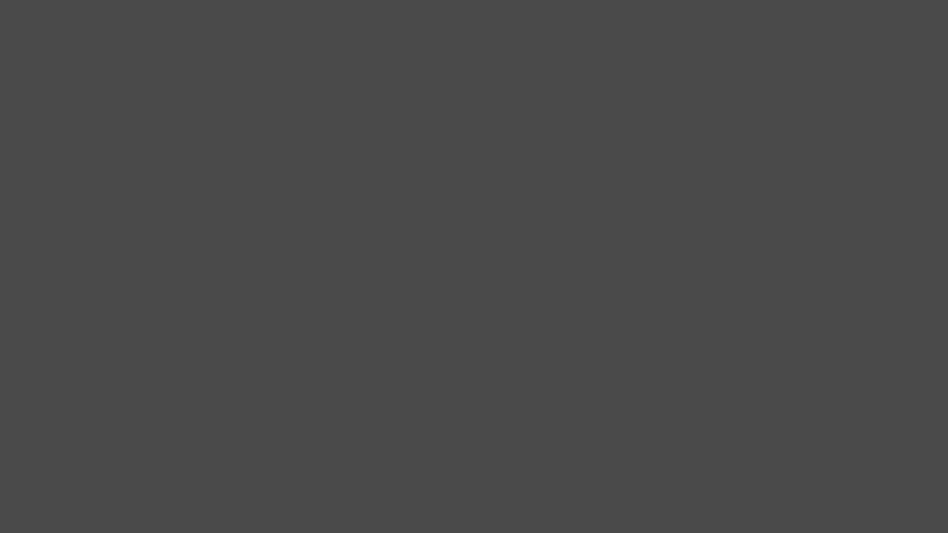